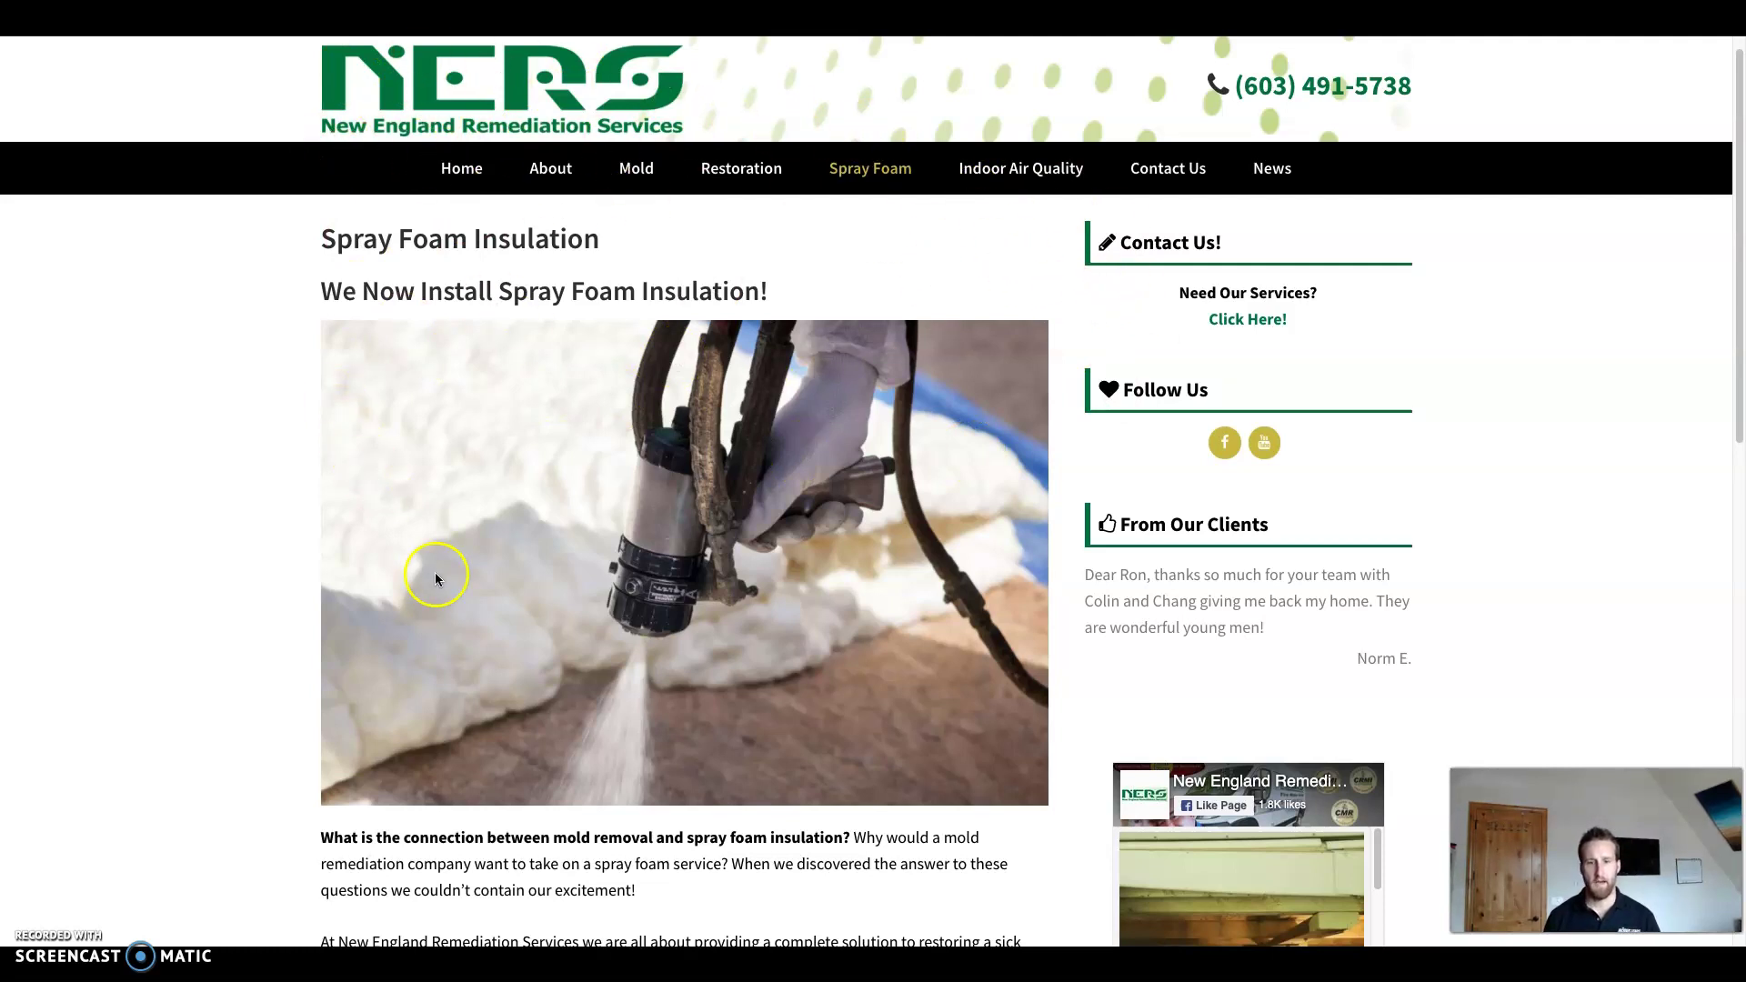
scroll(437, 528, "down", 3)
scroll(484, 527, "down", 4)
scroll(485, 527, "down", 1)
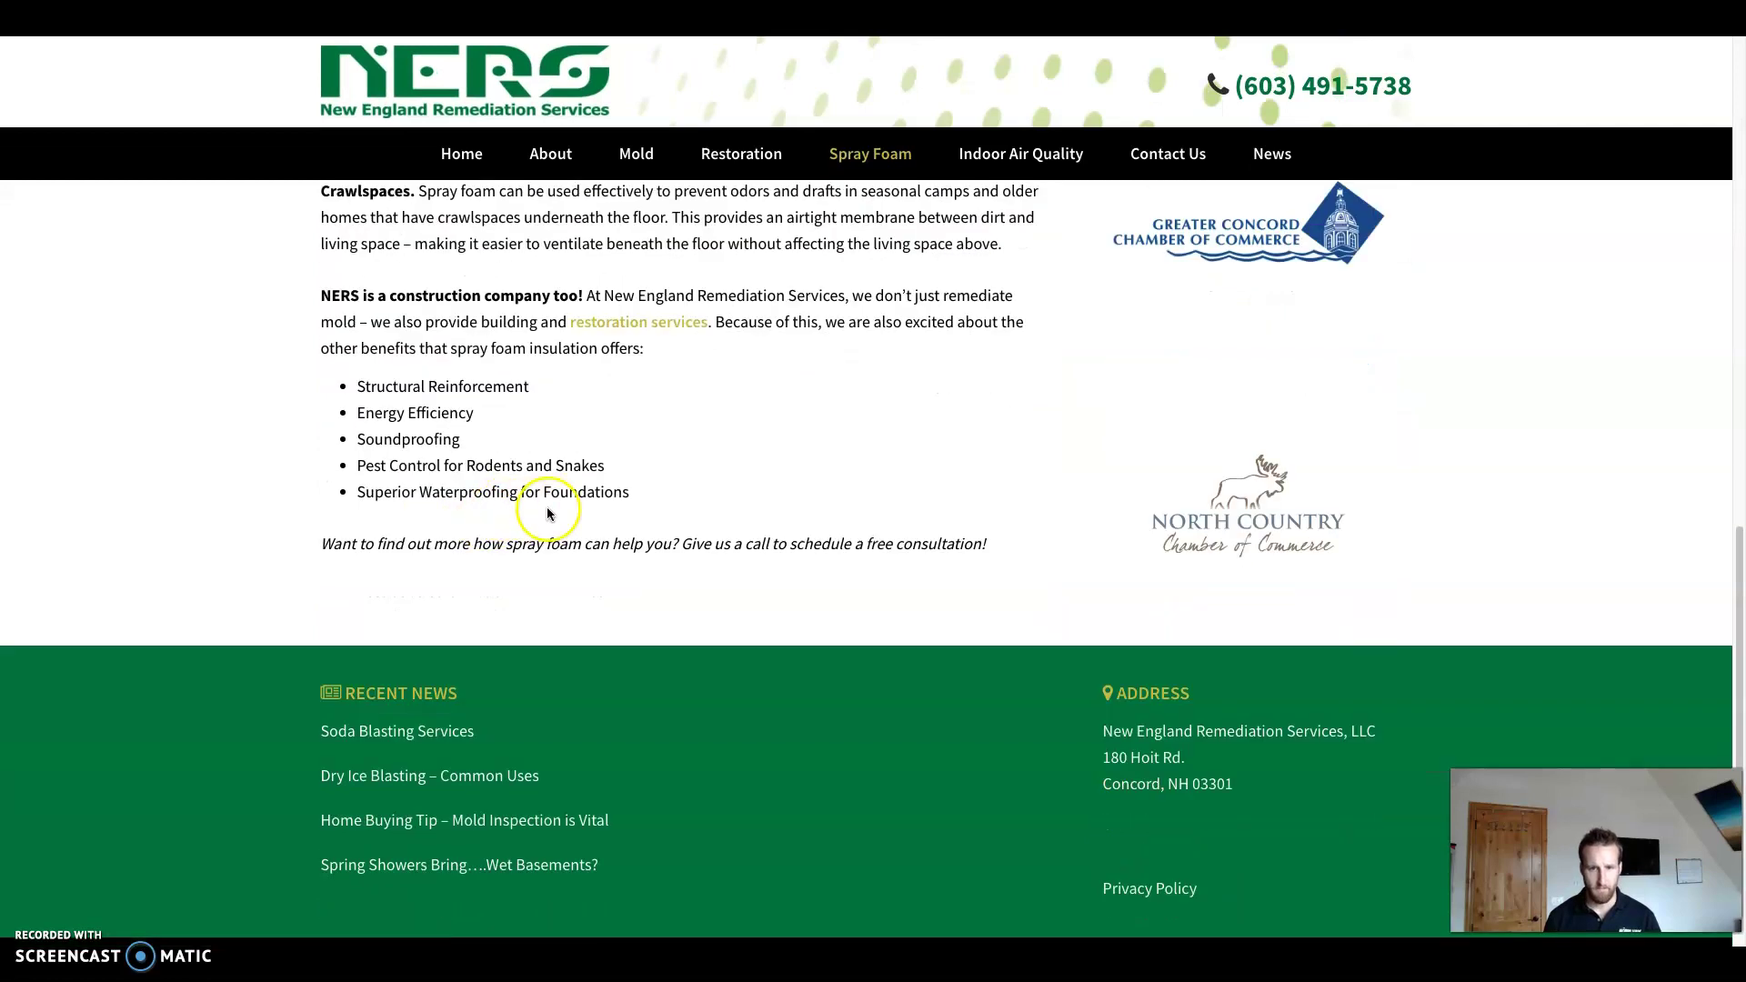
scroll(527, 492, "up", 5)
scroll(552, 517, "up", 5)
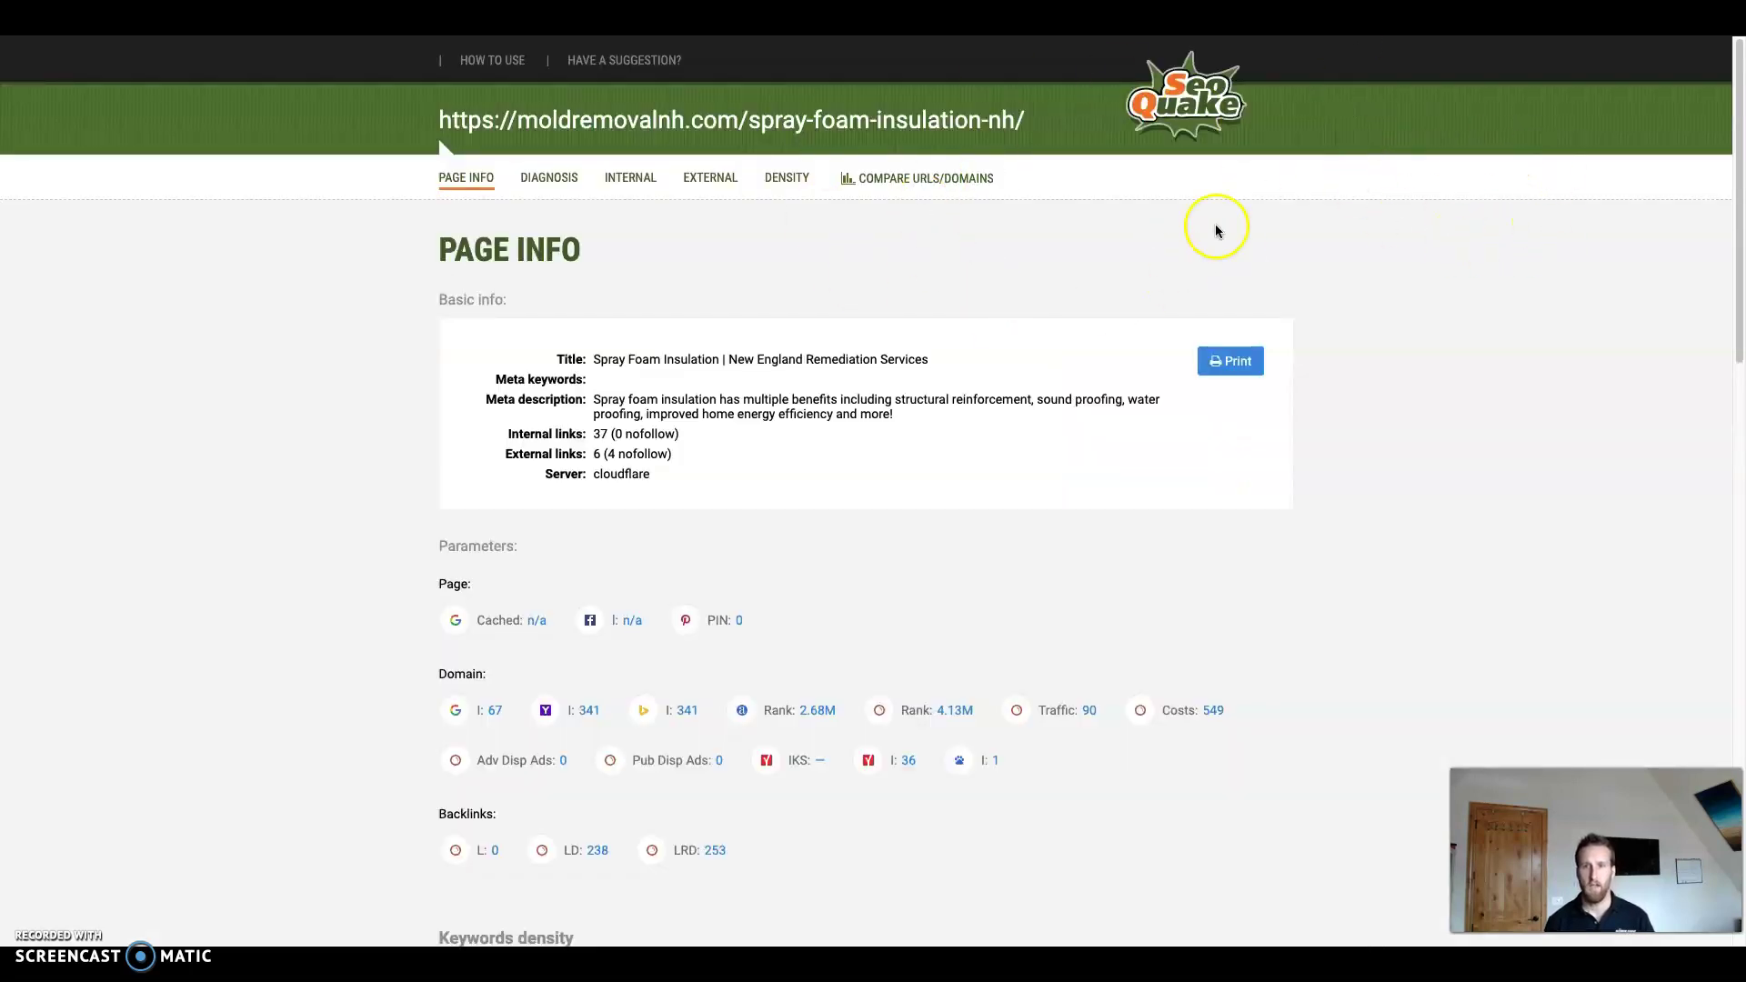
scroll(1268, 297, "down", 3)
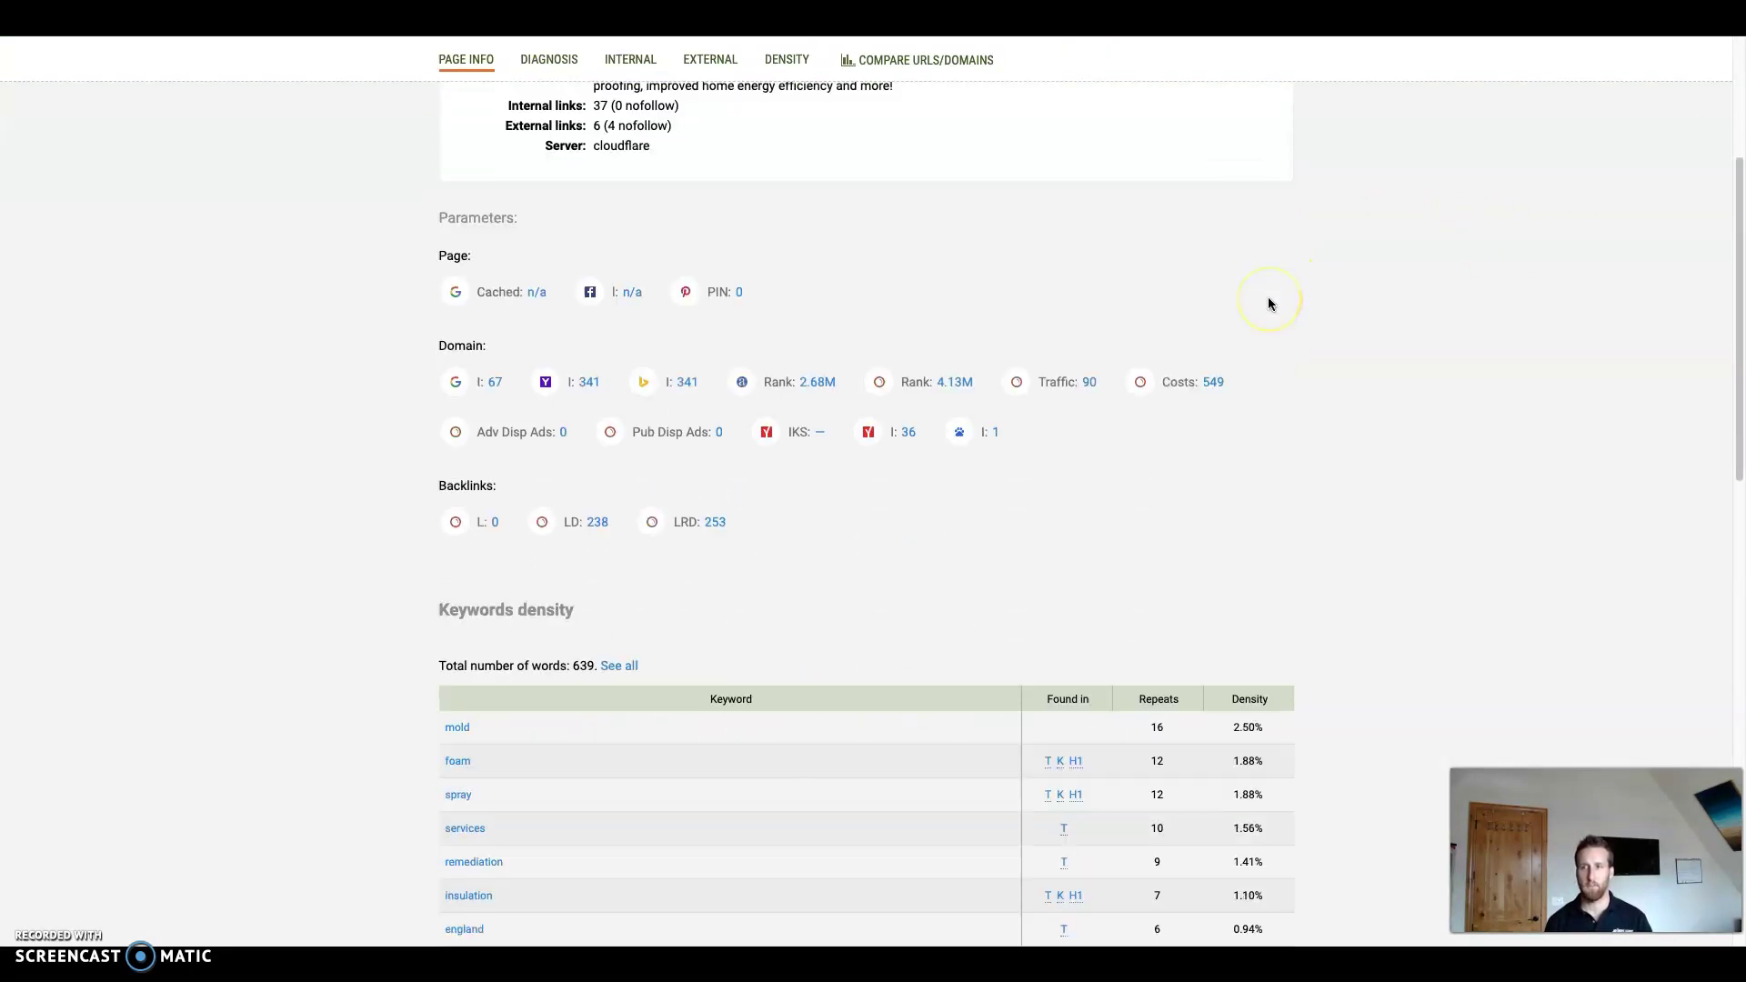
scroll(1268, 297, "down", 3)
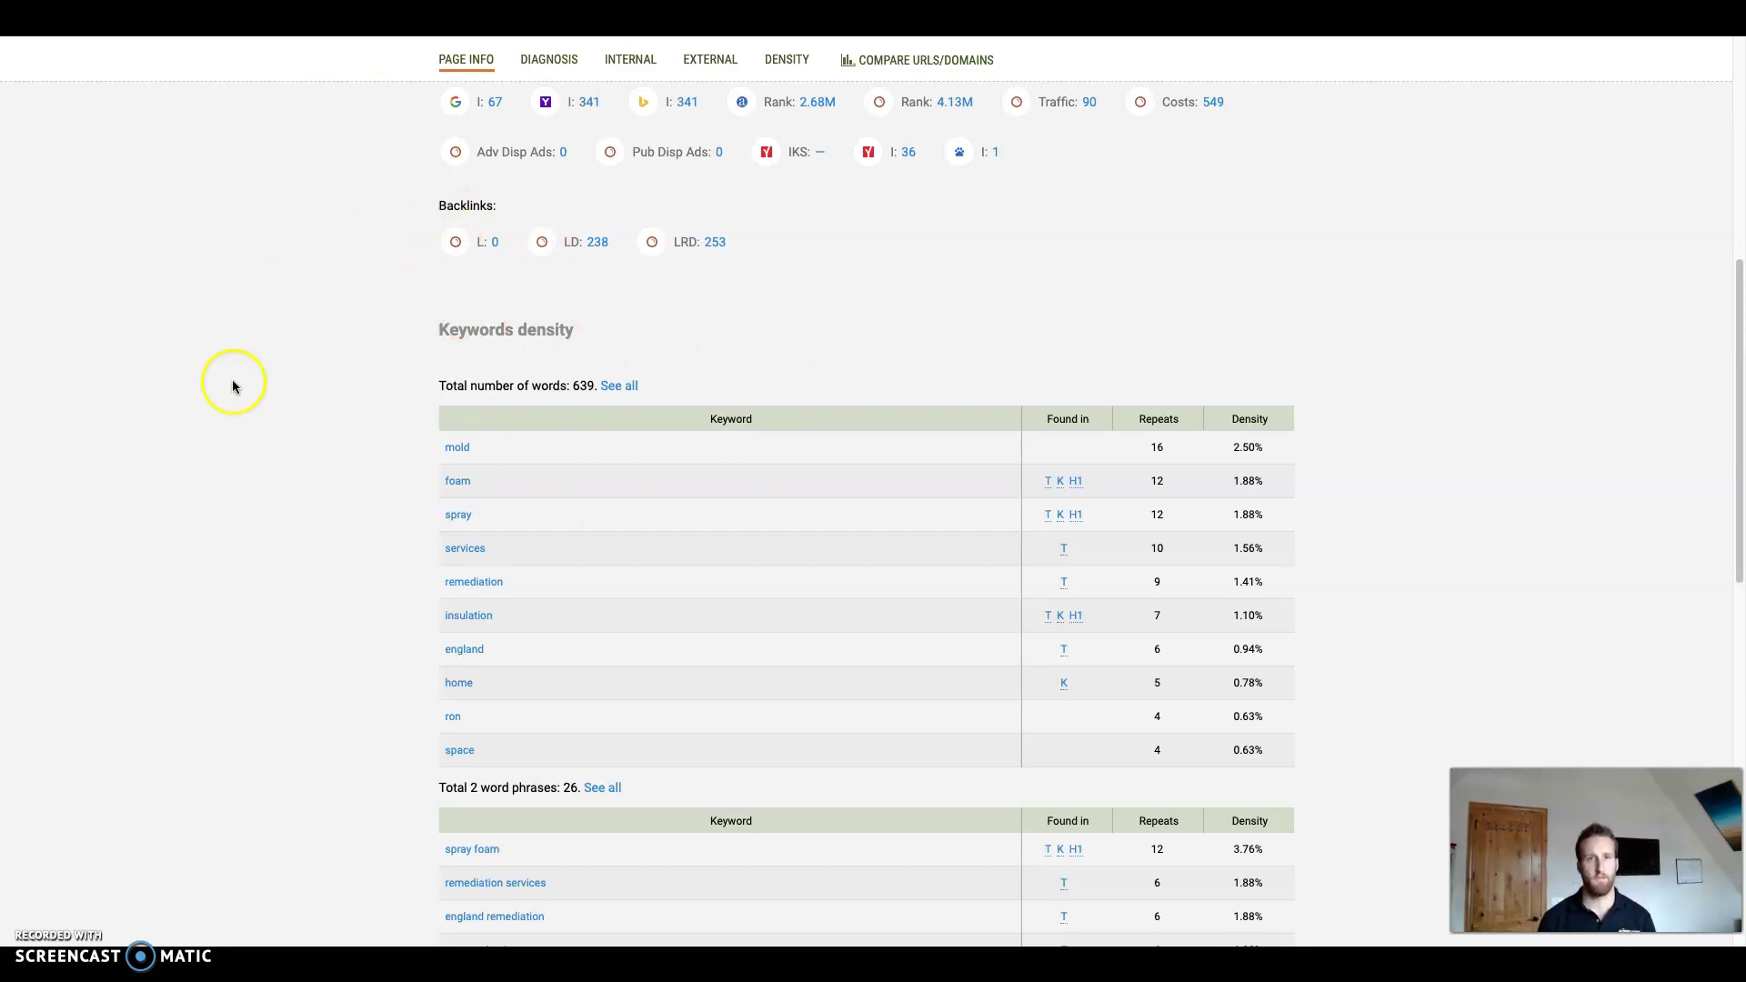
Cycle through Preston's competitor page to the Google results for spray foam insulation concord nh.
key("ctrl+Tab")
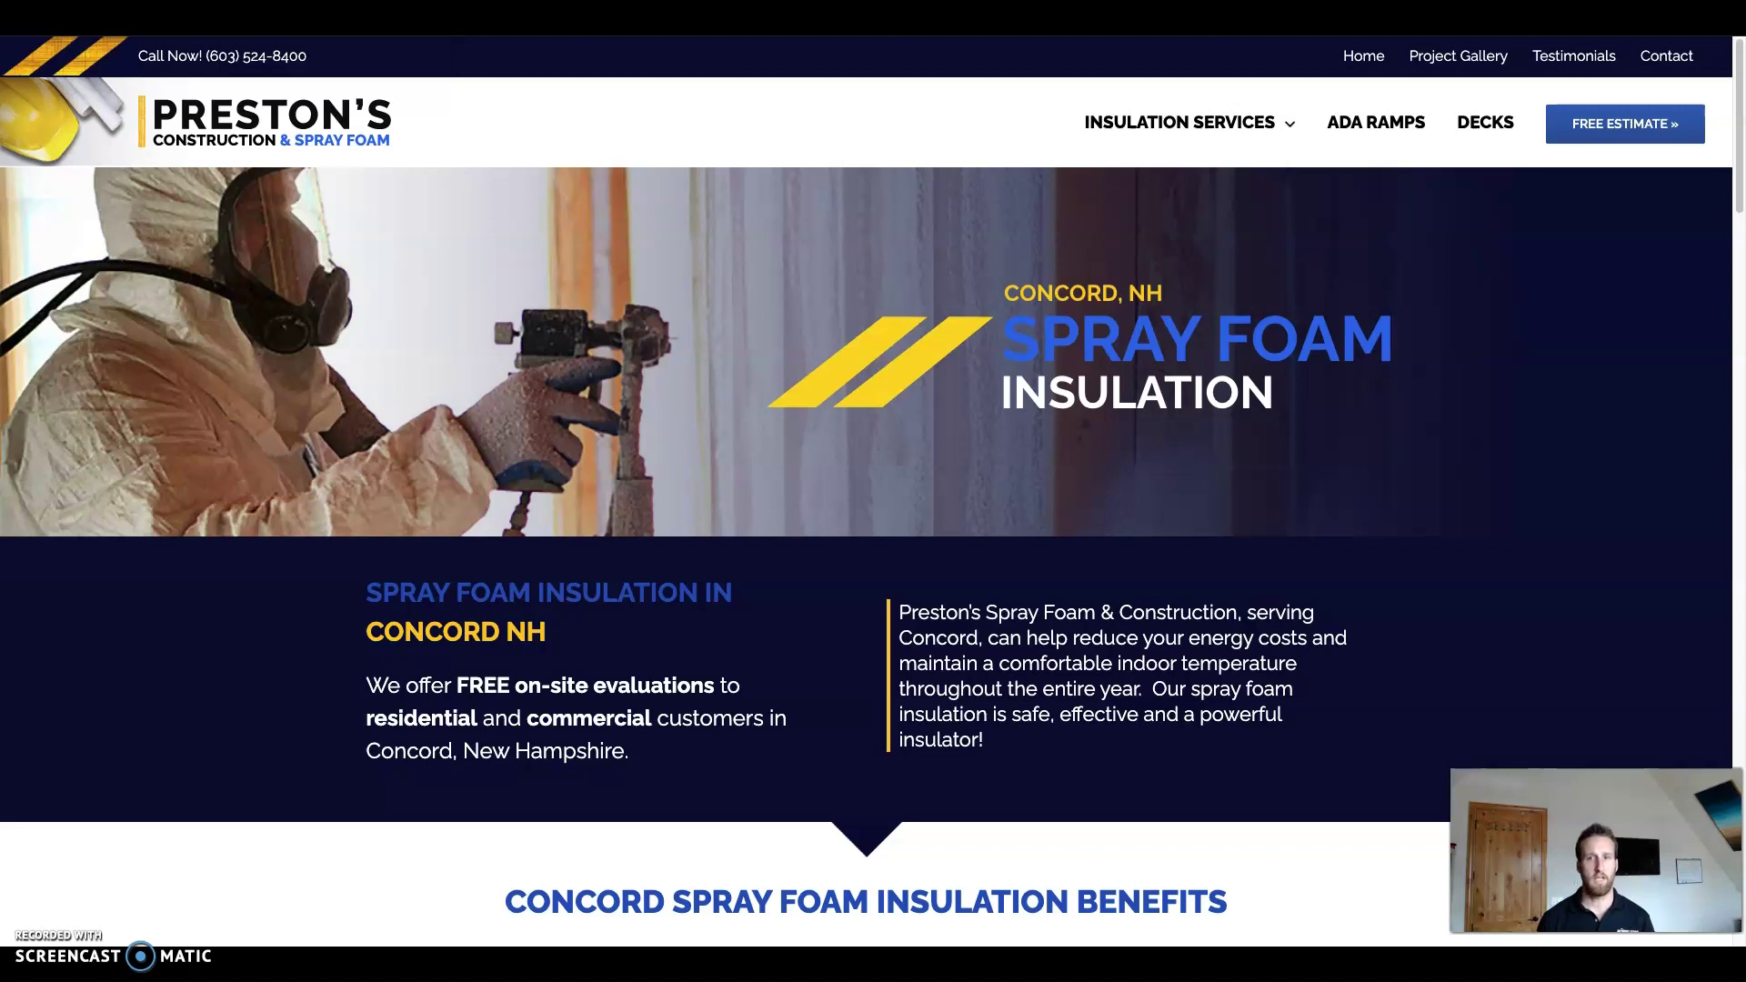
key("ctrl+Tab")
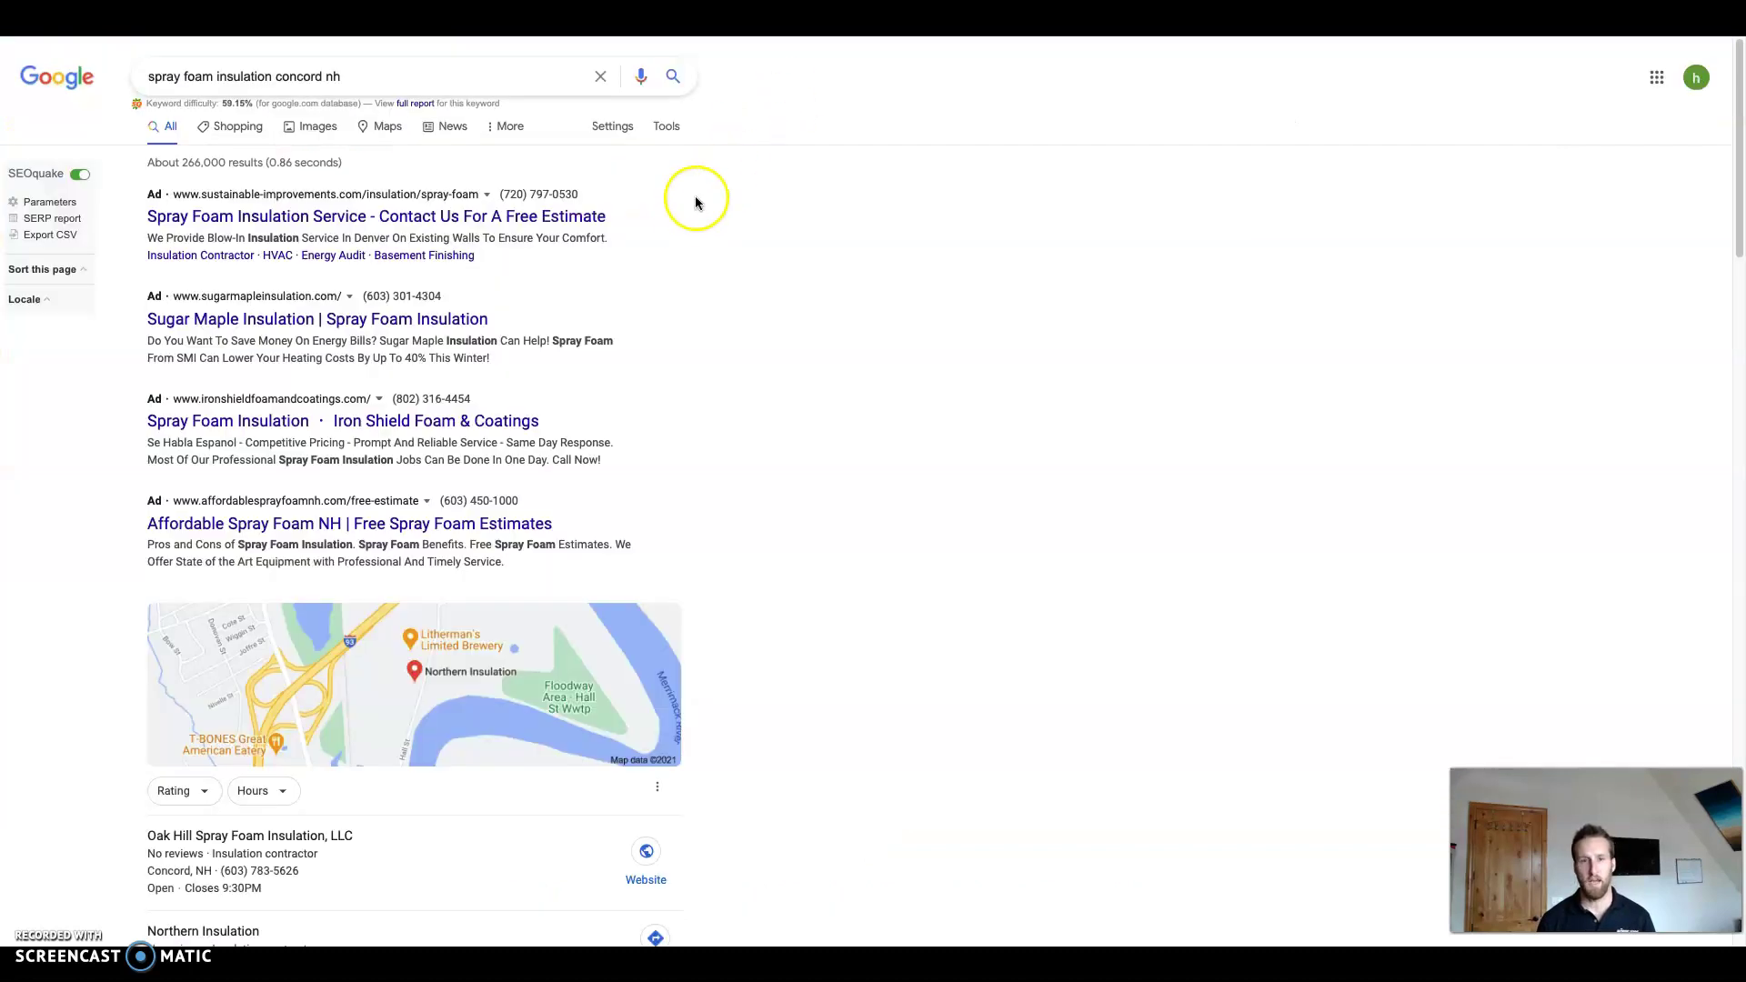
scroll(614, 308, "down", 1)
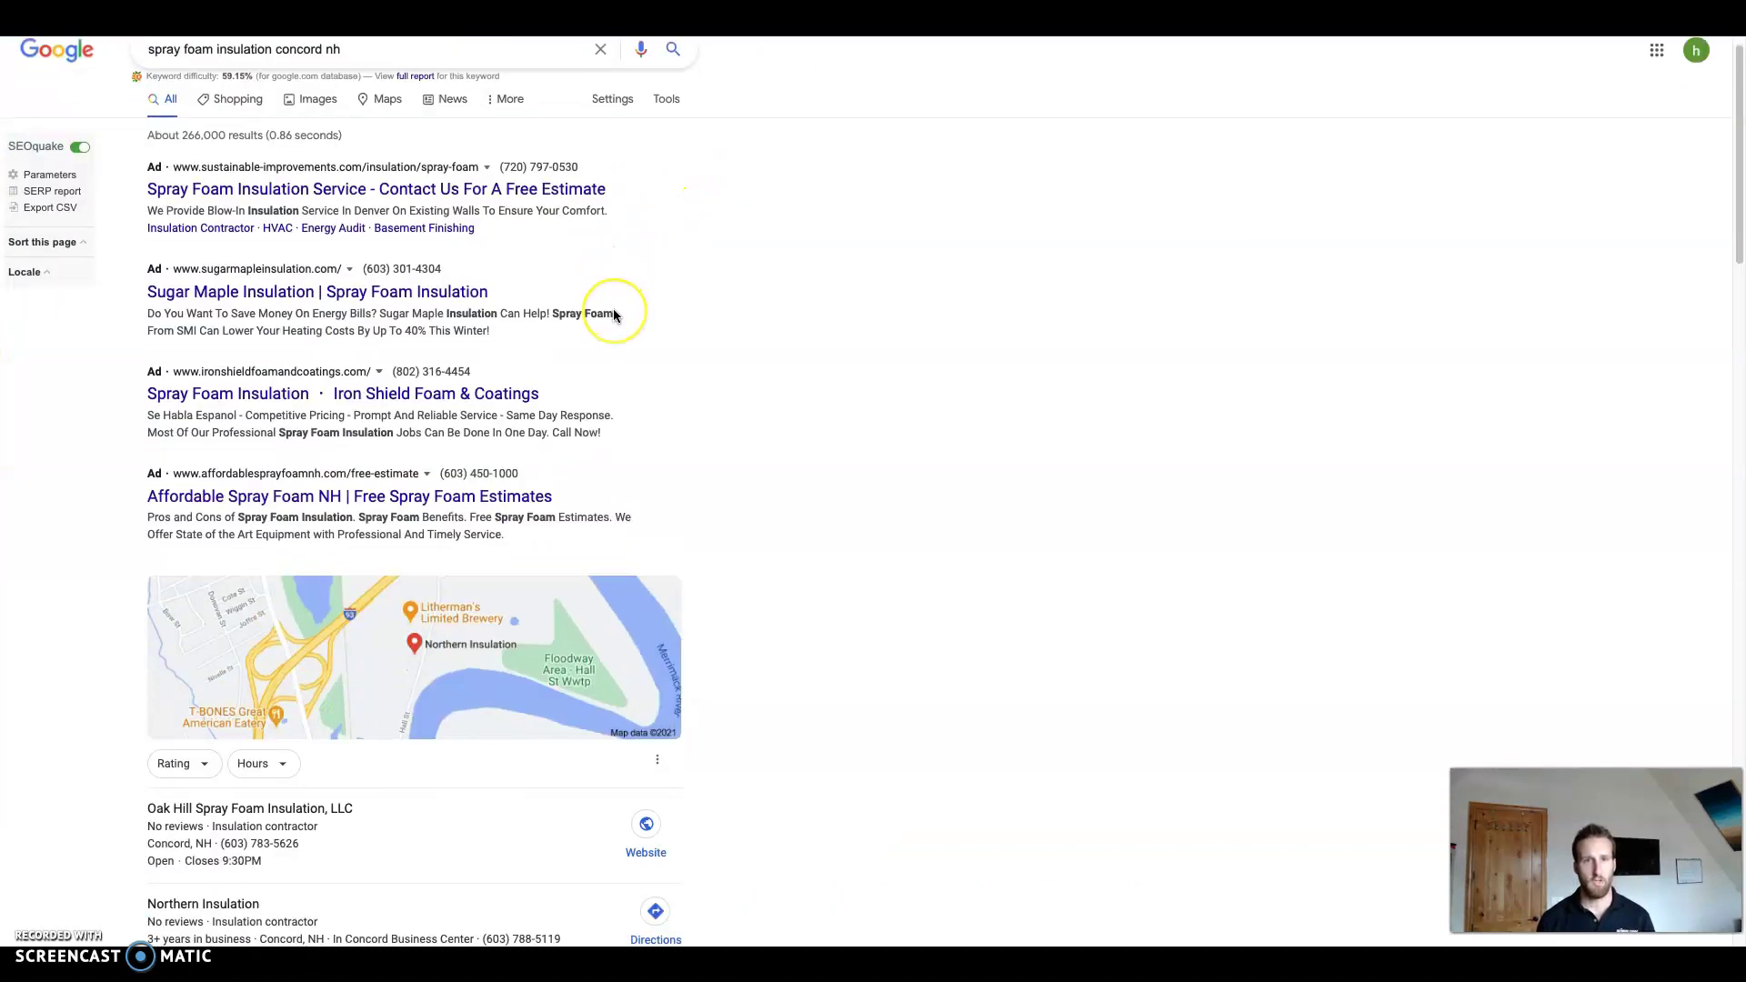
scroll(614, 309, "down", 1)
scroll(613, 316, "down", 4)
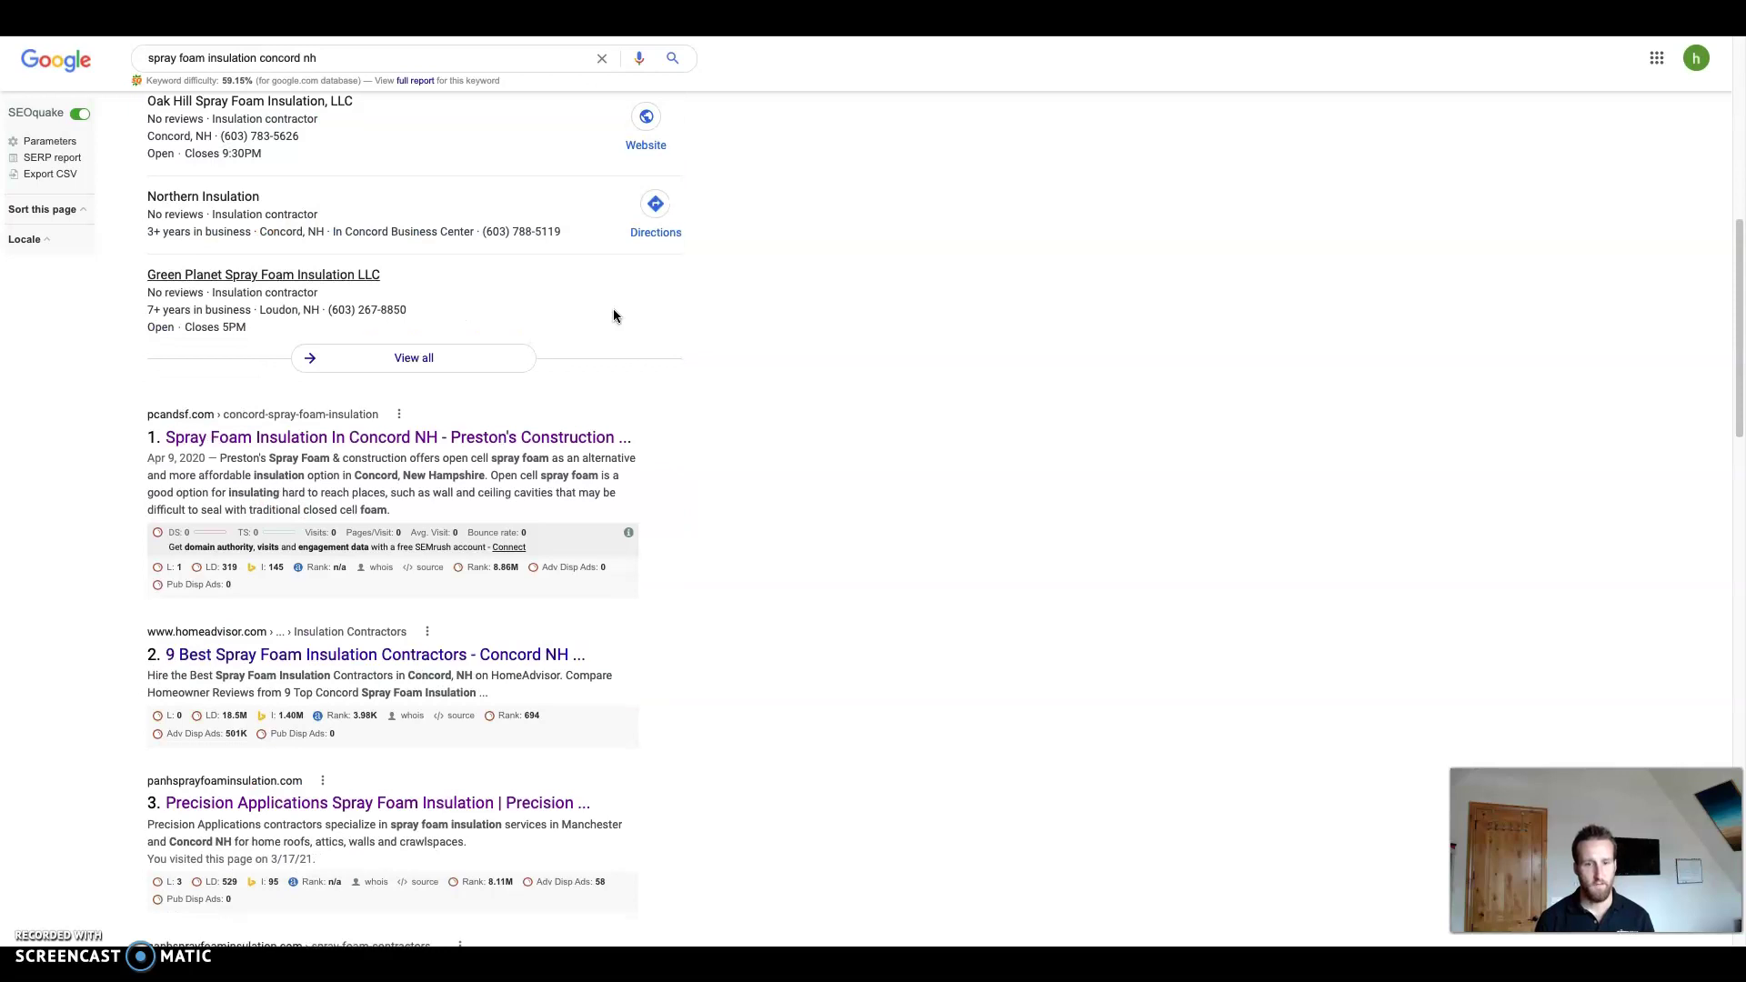
scroll(613, 315, "down", 1)
scroll(613, 316, "down", 4)
scroll(613, 309, "up", 5)
scroll(613, 309, "up", 5)
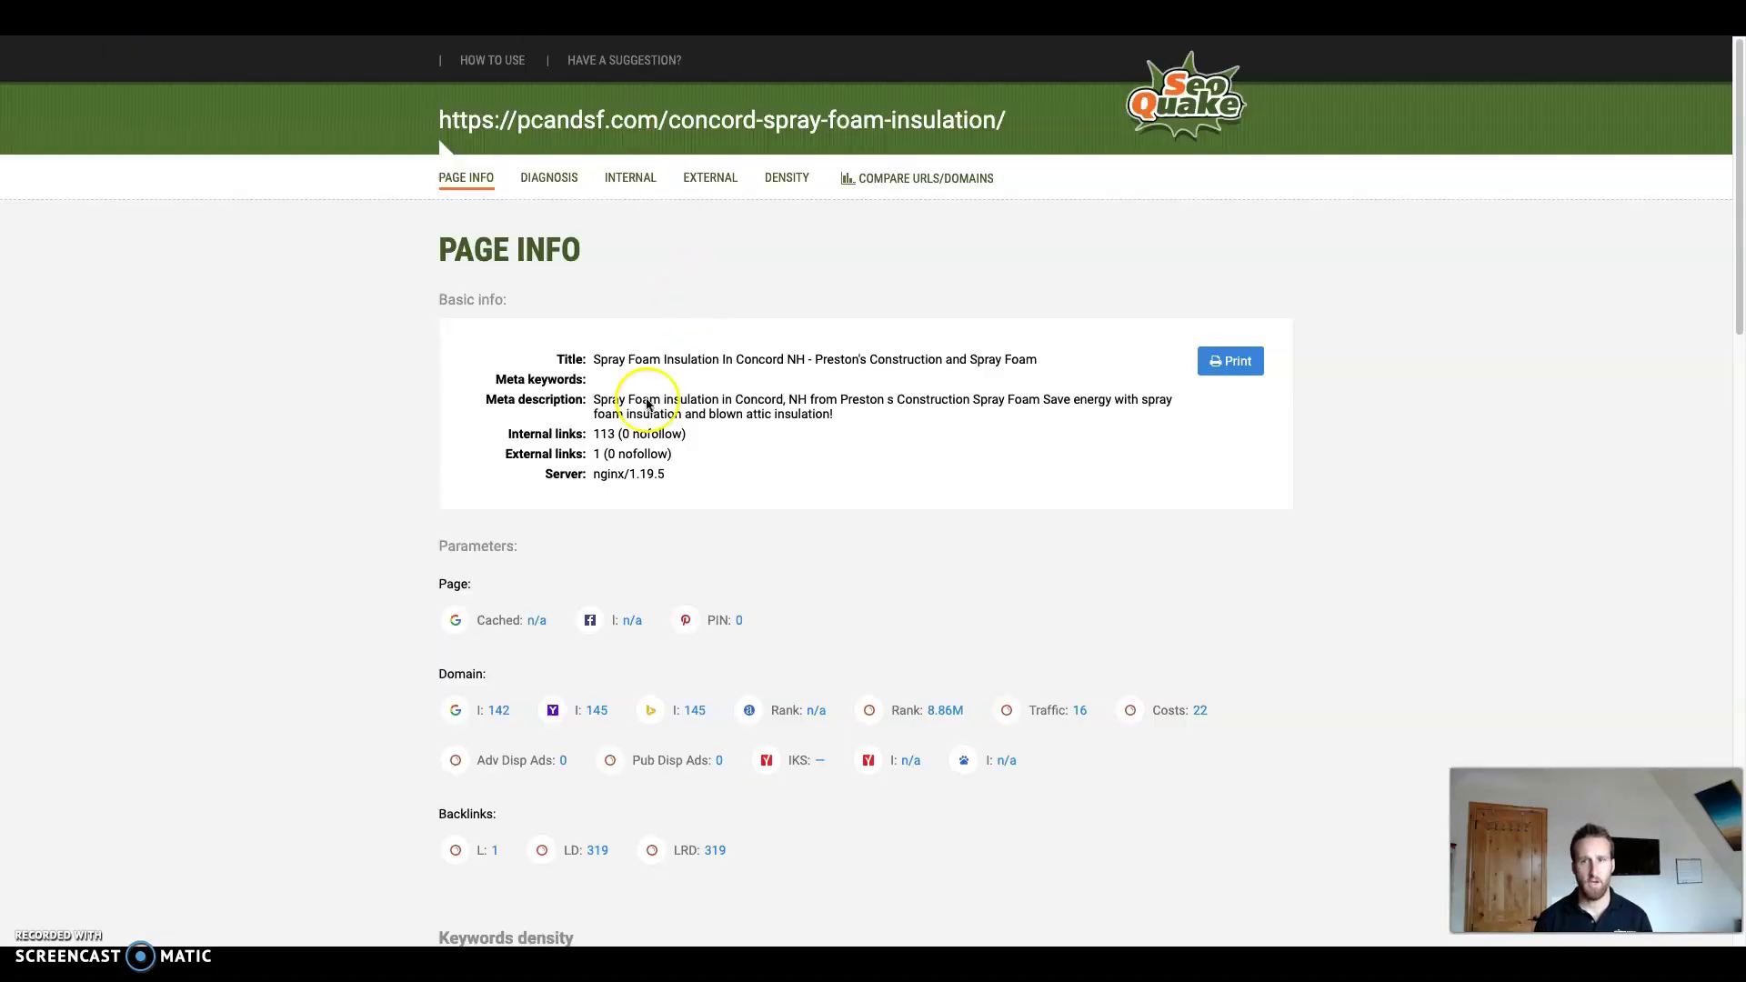
scroll(642, 402, "down", 3)
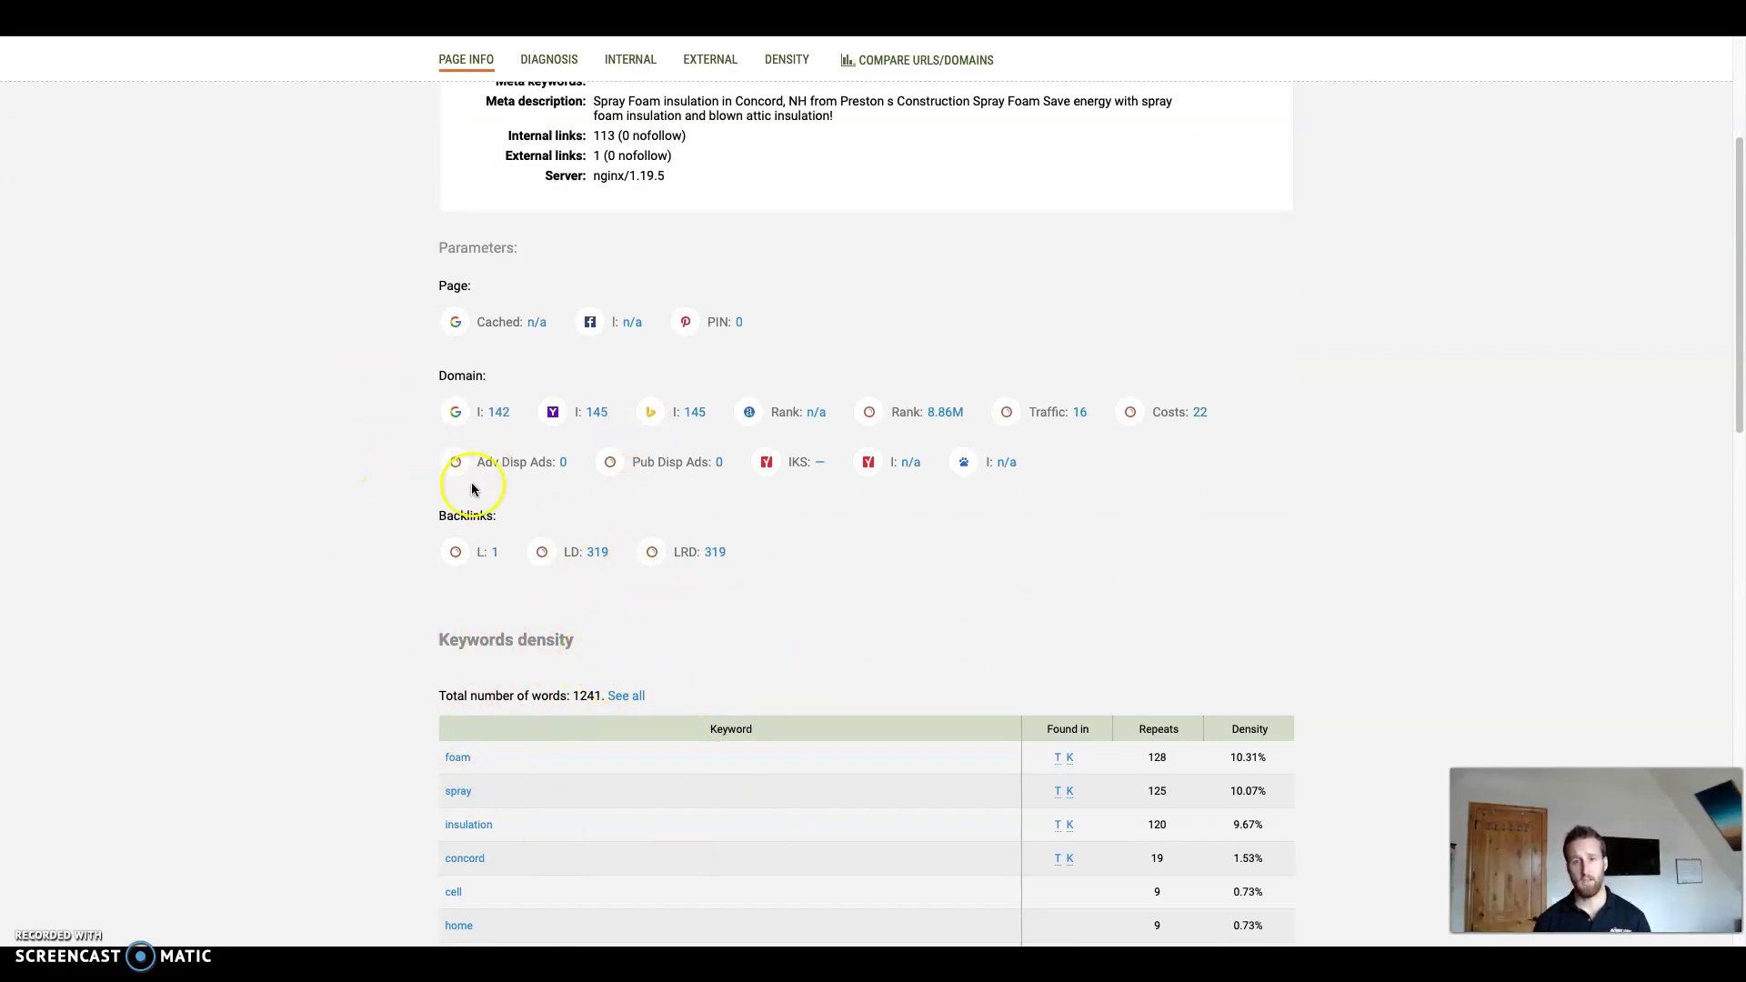
scroll(547, 487, "up", 2)
scroll(642, 407, "up", 1)
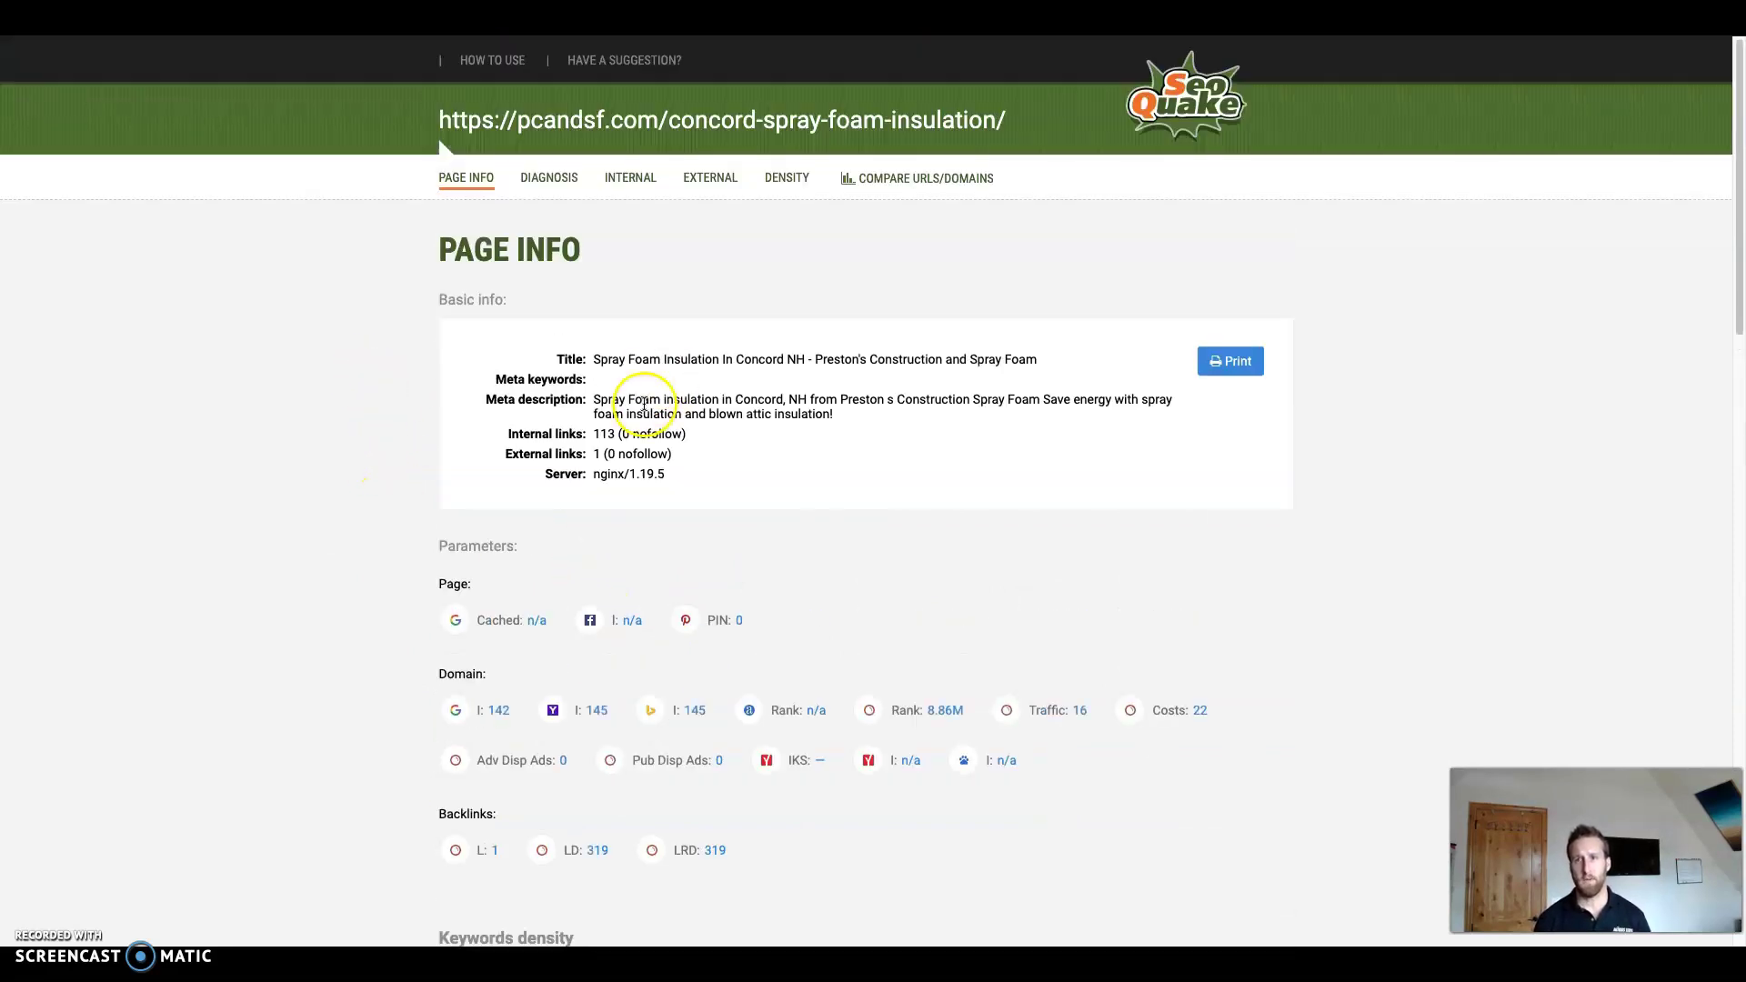
Close the current tab to land back on the "spray foam insulation concord nh" results.
key("ctrl+w")
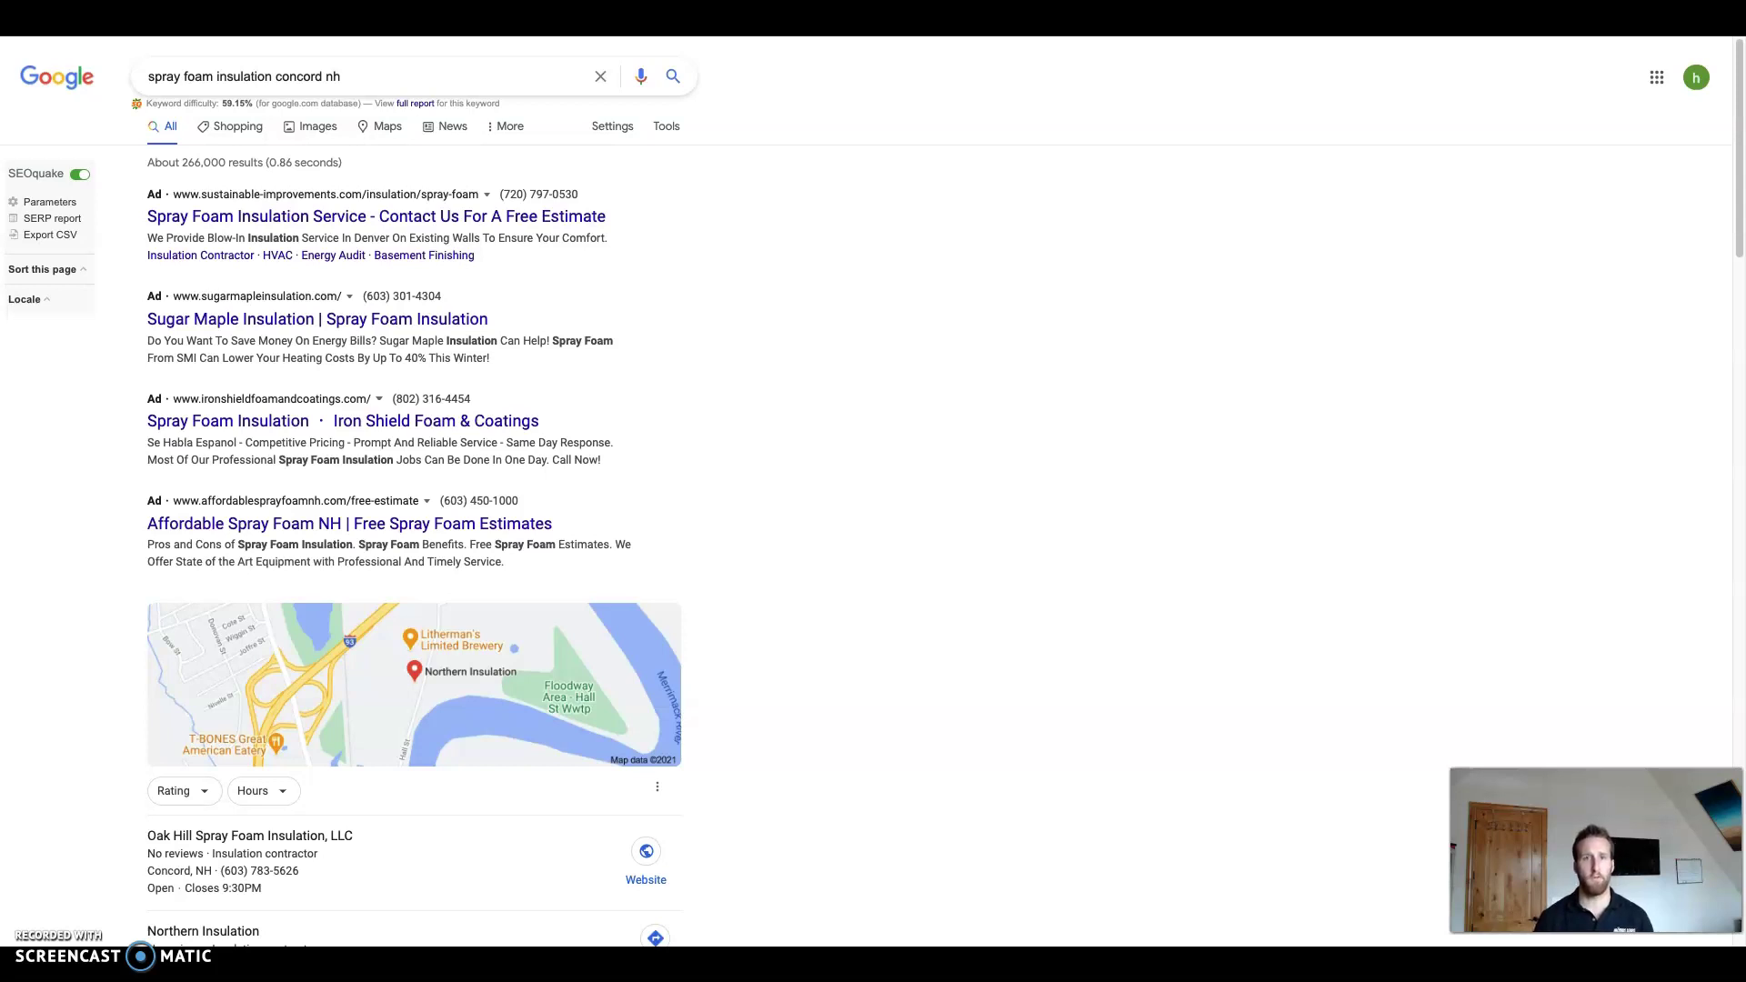
scroll(573, 195, "down", 1)
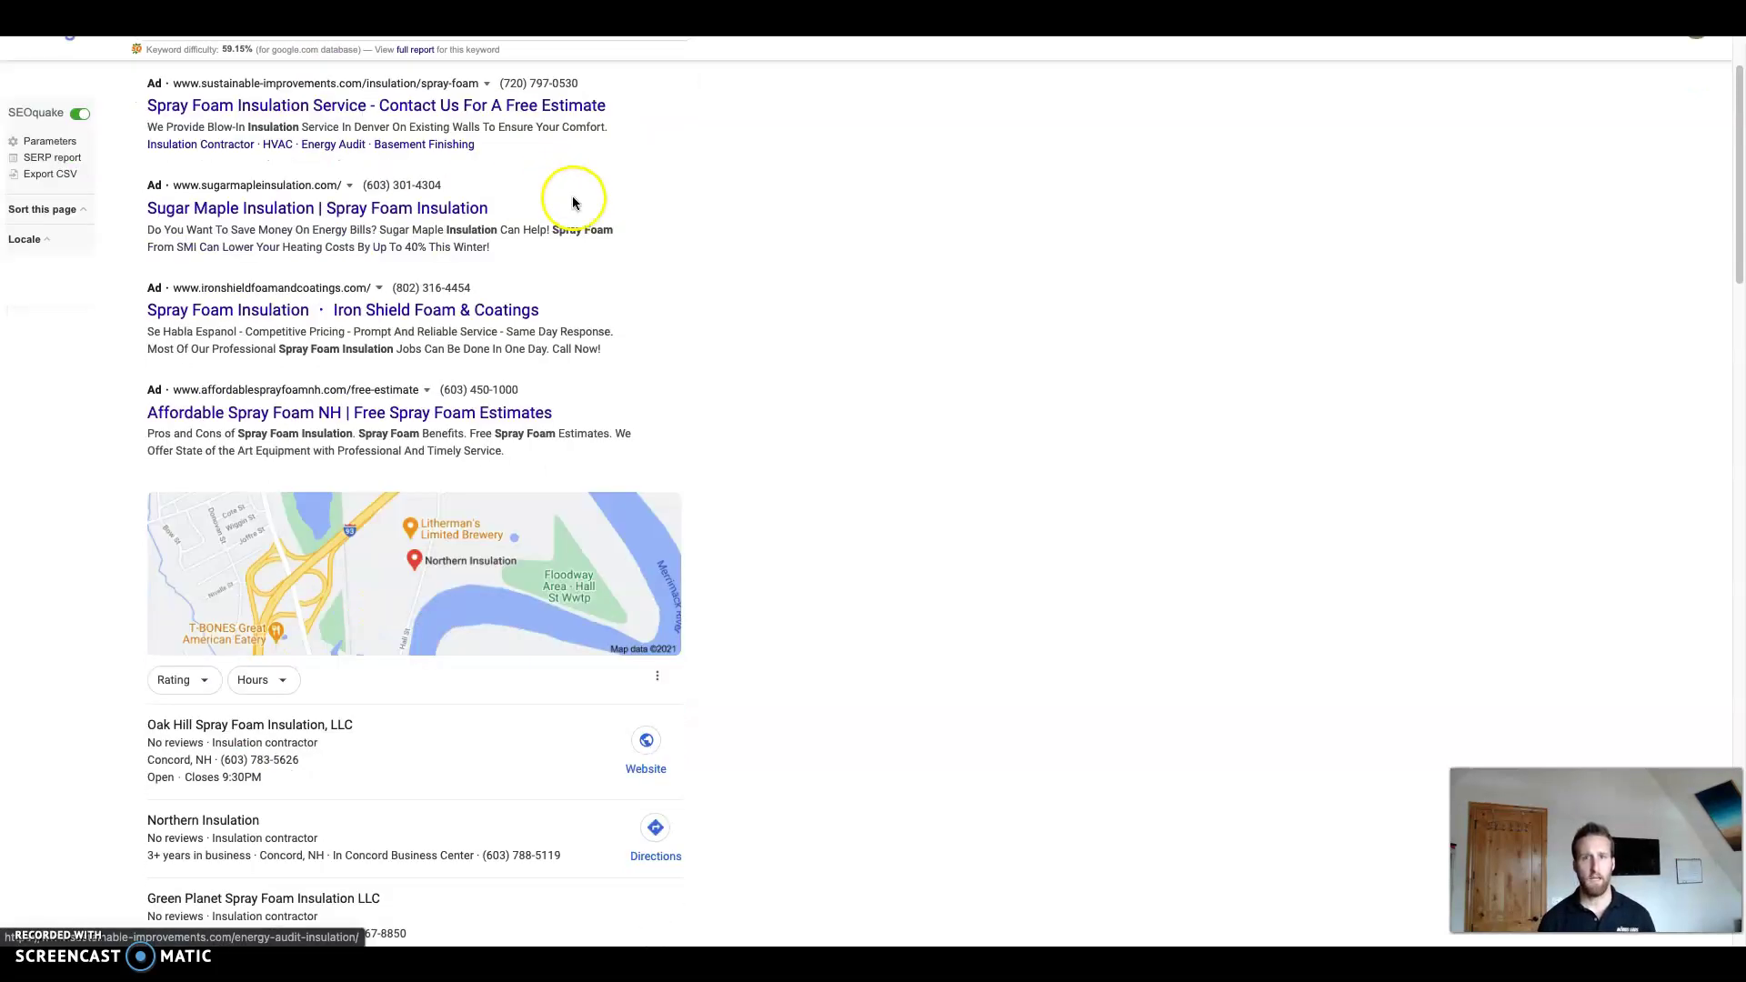
scroll(672, 429, "down", 2)
scroll(696, 368, "up", 1)
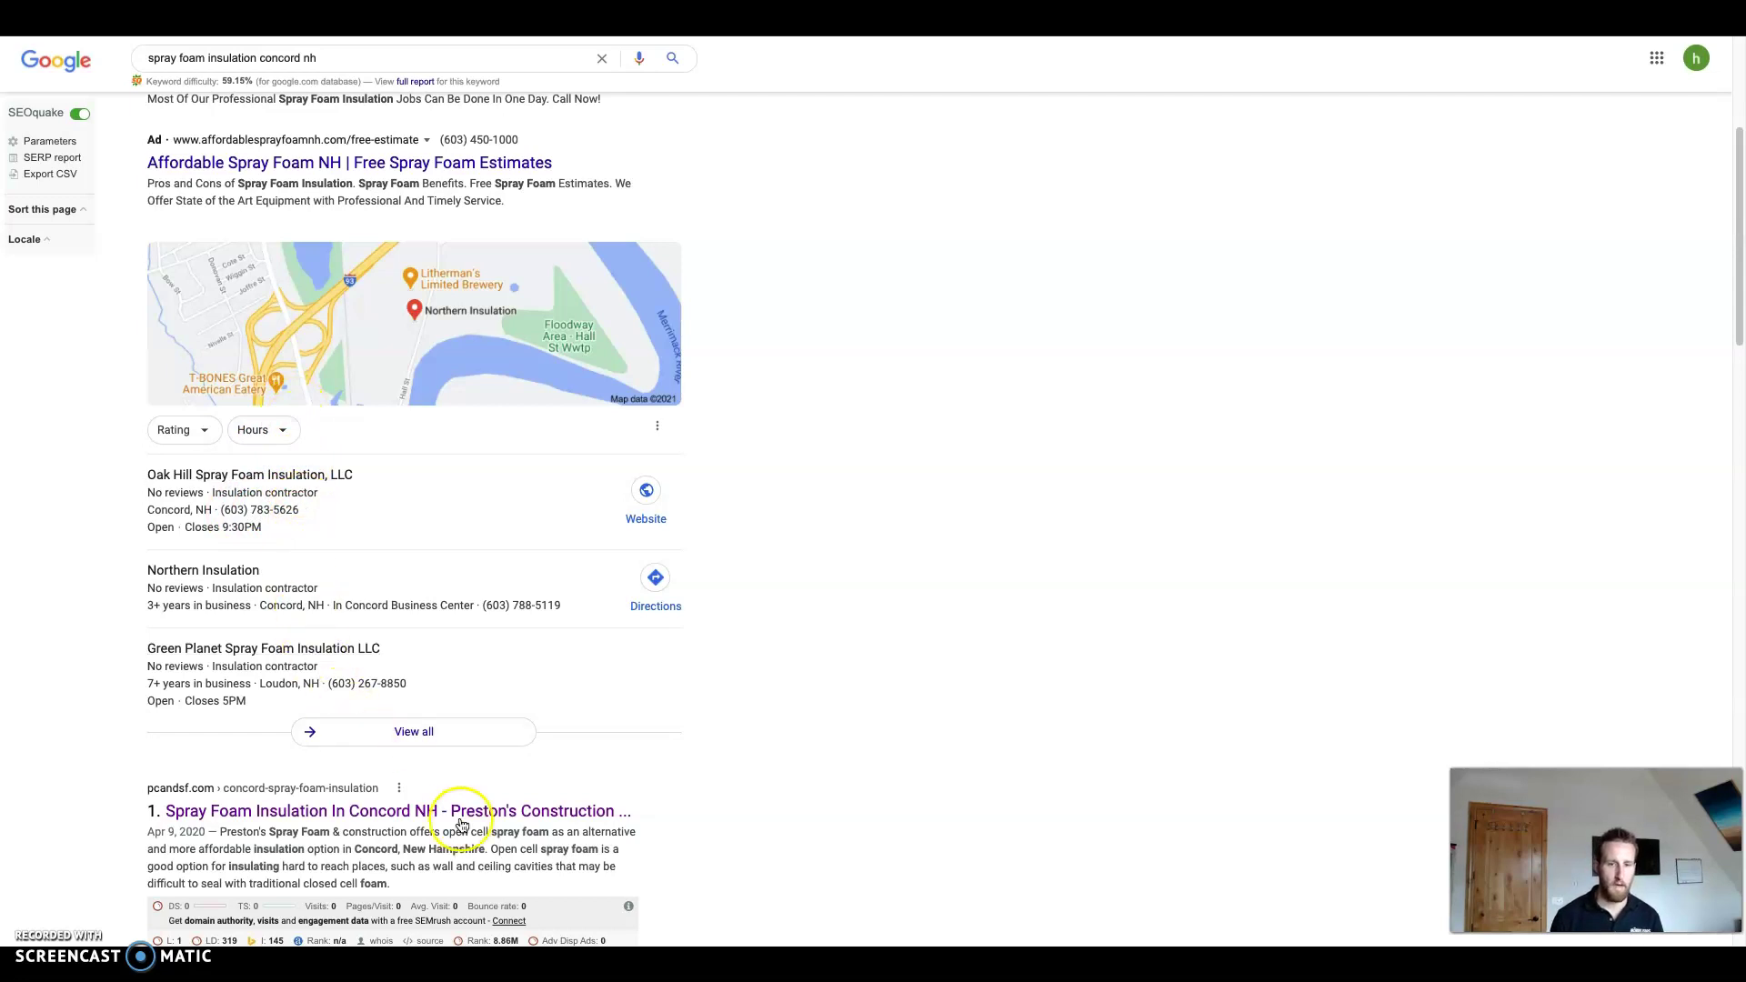
scroll(875, 778, "up", 3)
scroll(875, 779, "down", 5)
scroll(863, 779, "down", 3)
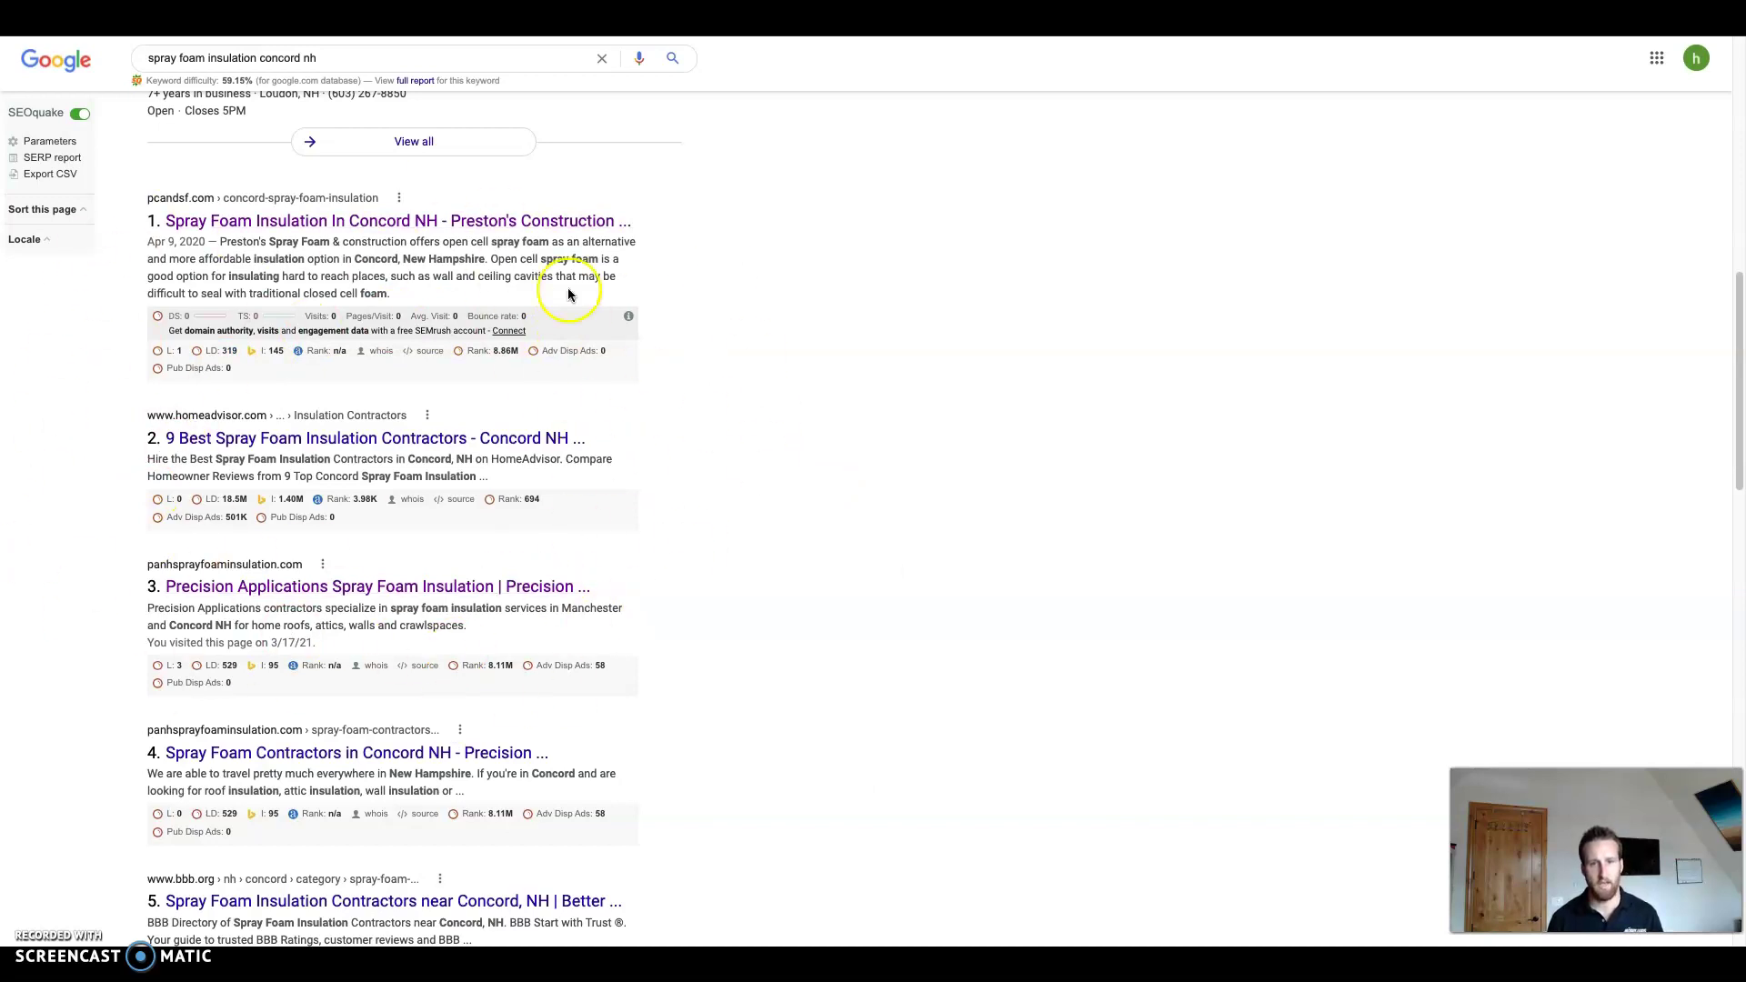
scroll(635, 765, "up", 1)
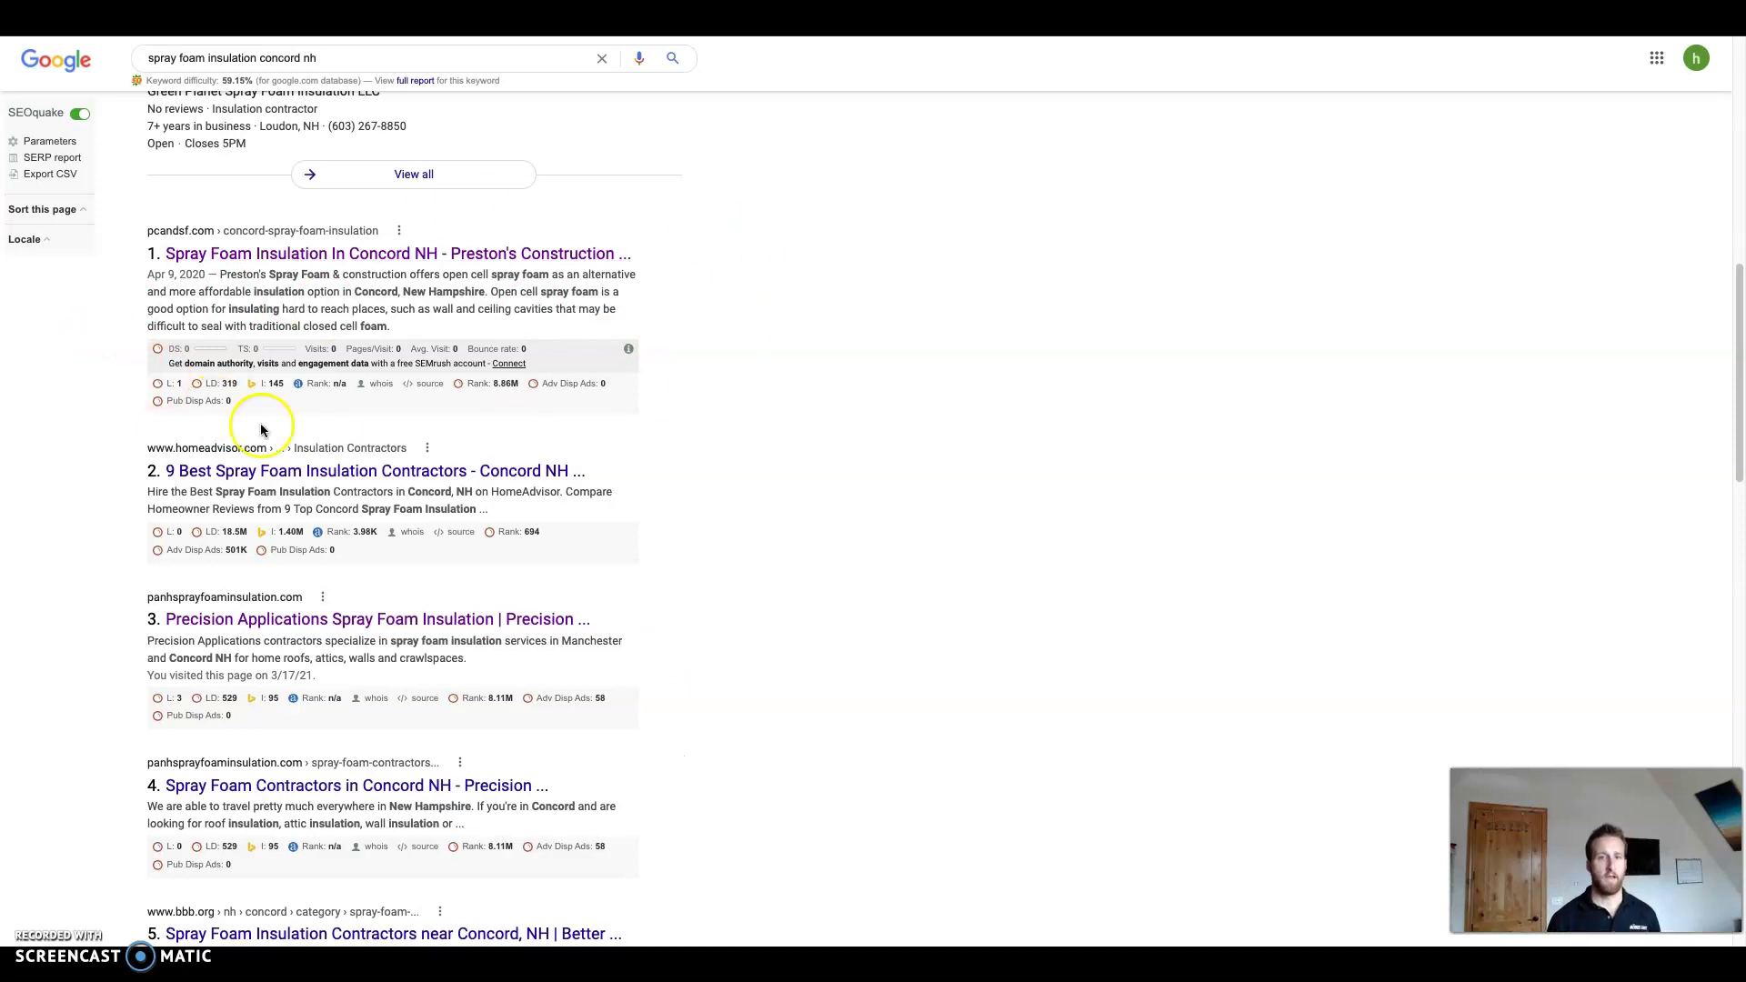
scroll(390, 506, "down", 15)
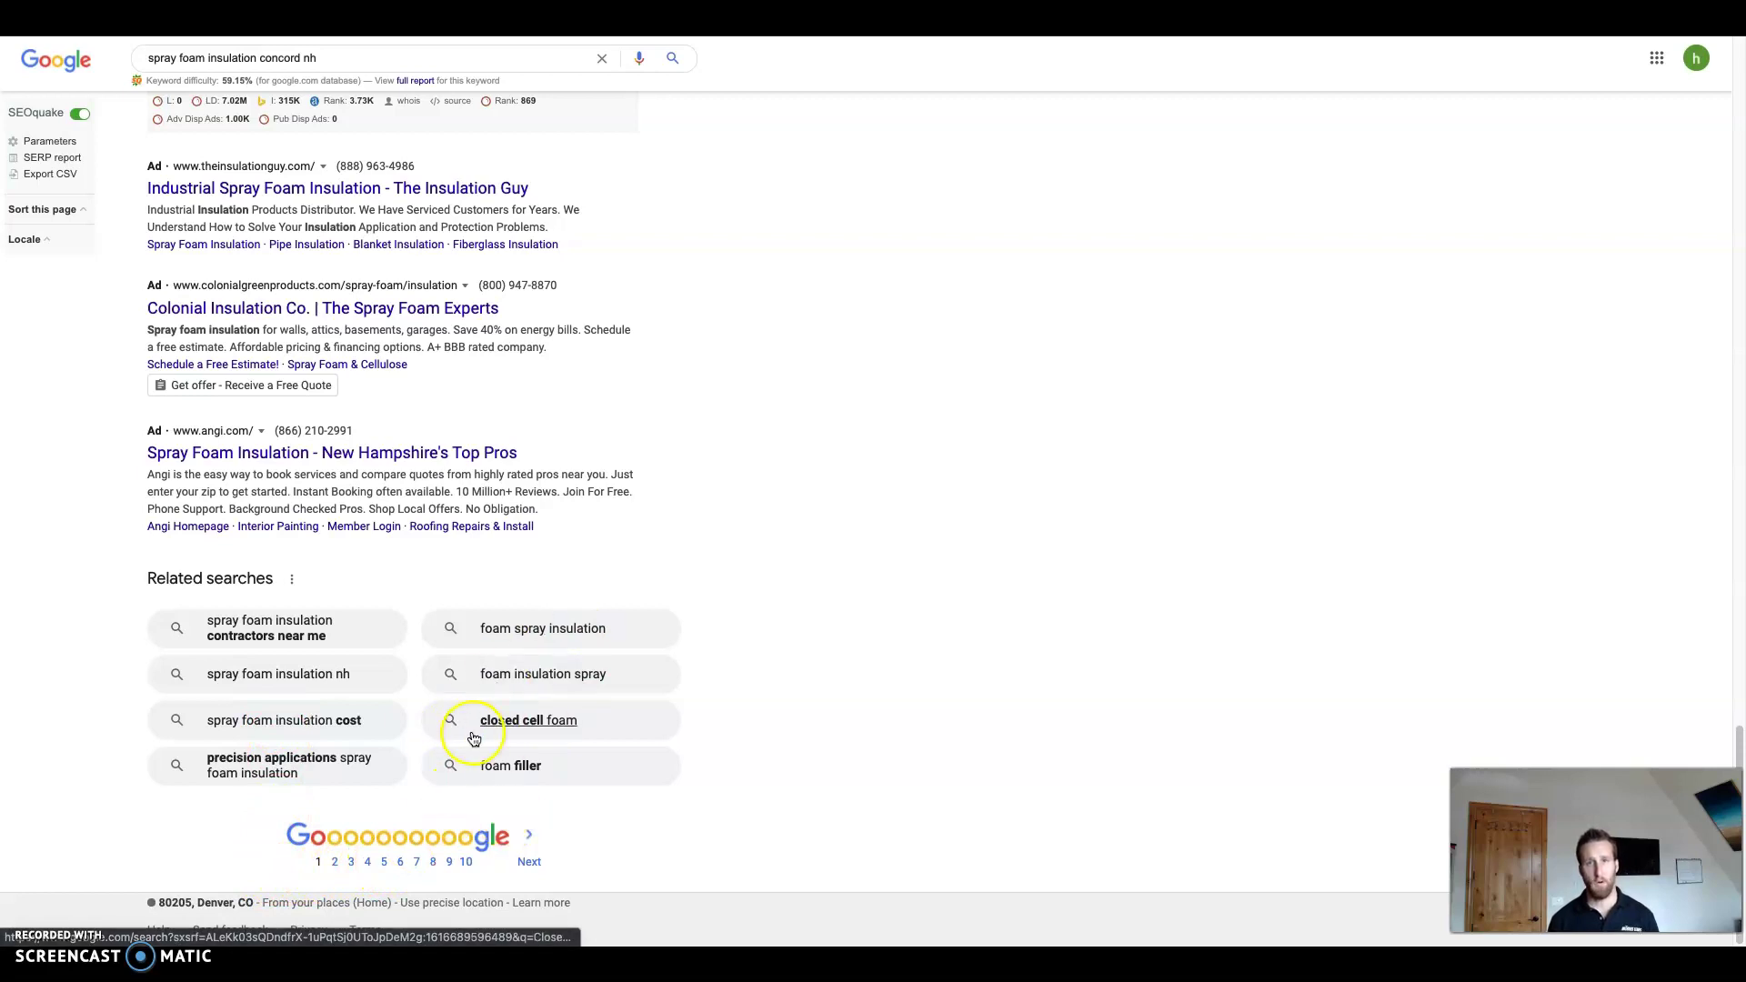
scroll(676, 435, "up", 10)
scroll(677, 434, "up", 7)
scroll(675, 422, "down", 3)
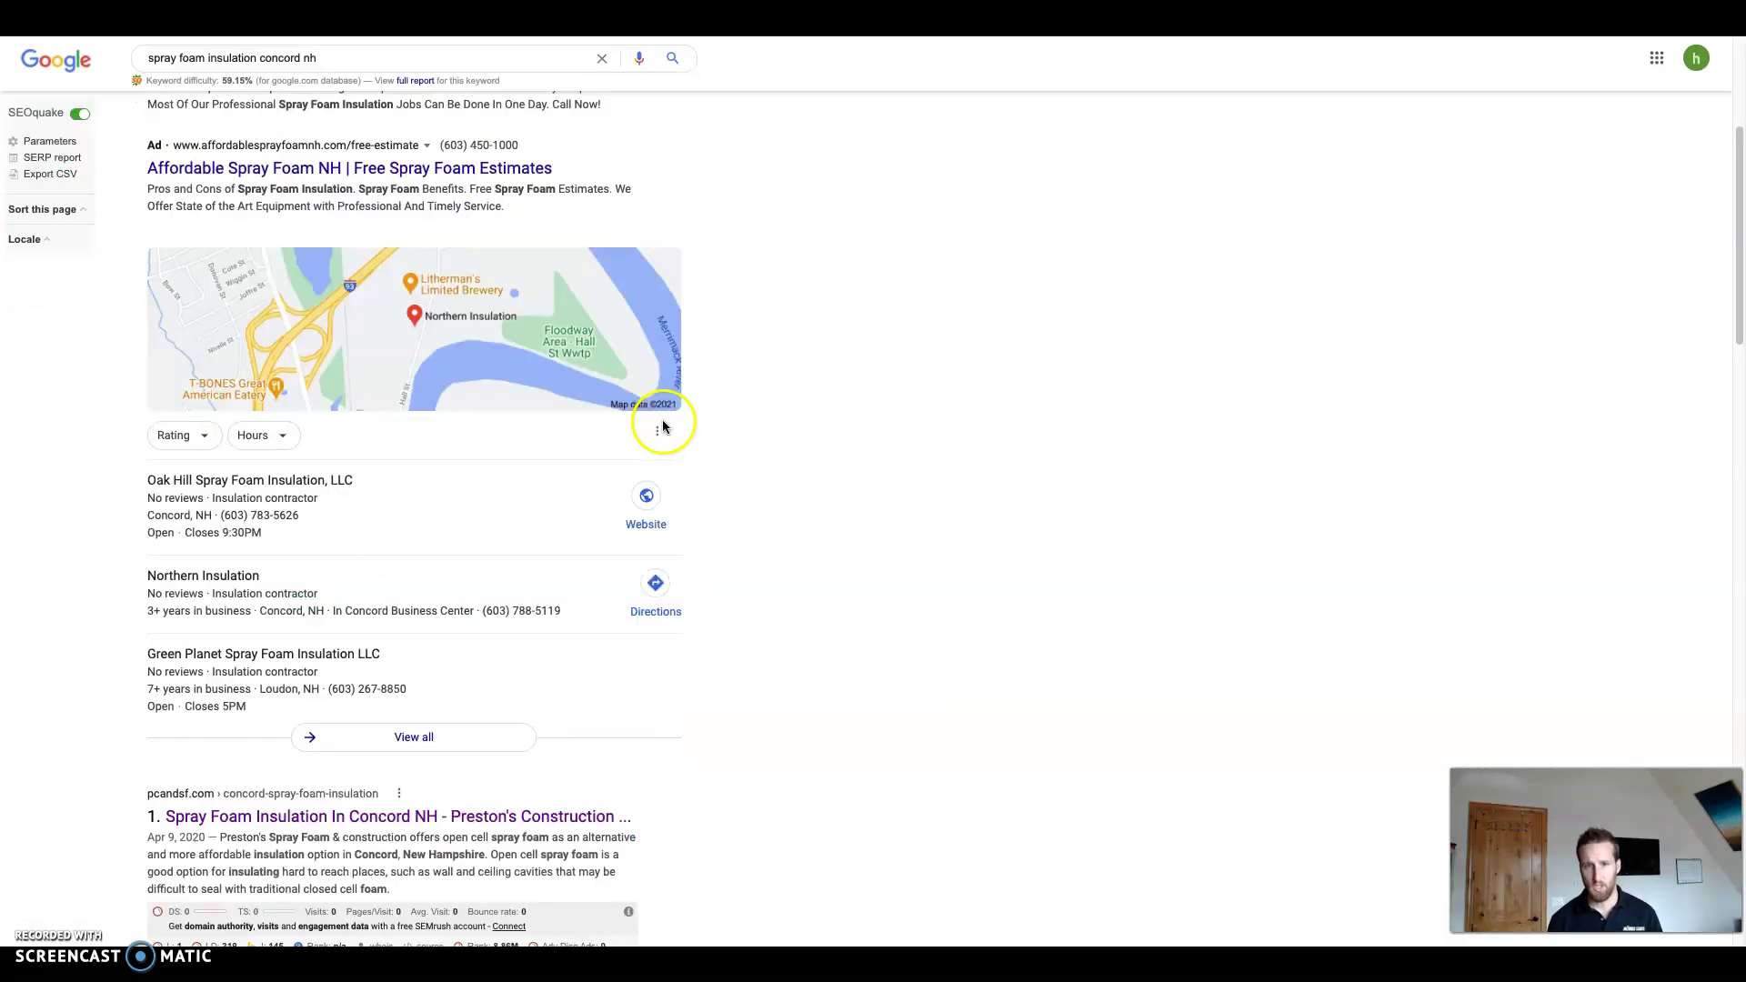
scroll(664, 422, "down", 2)
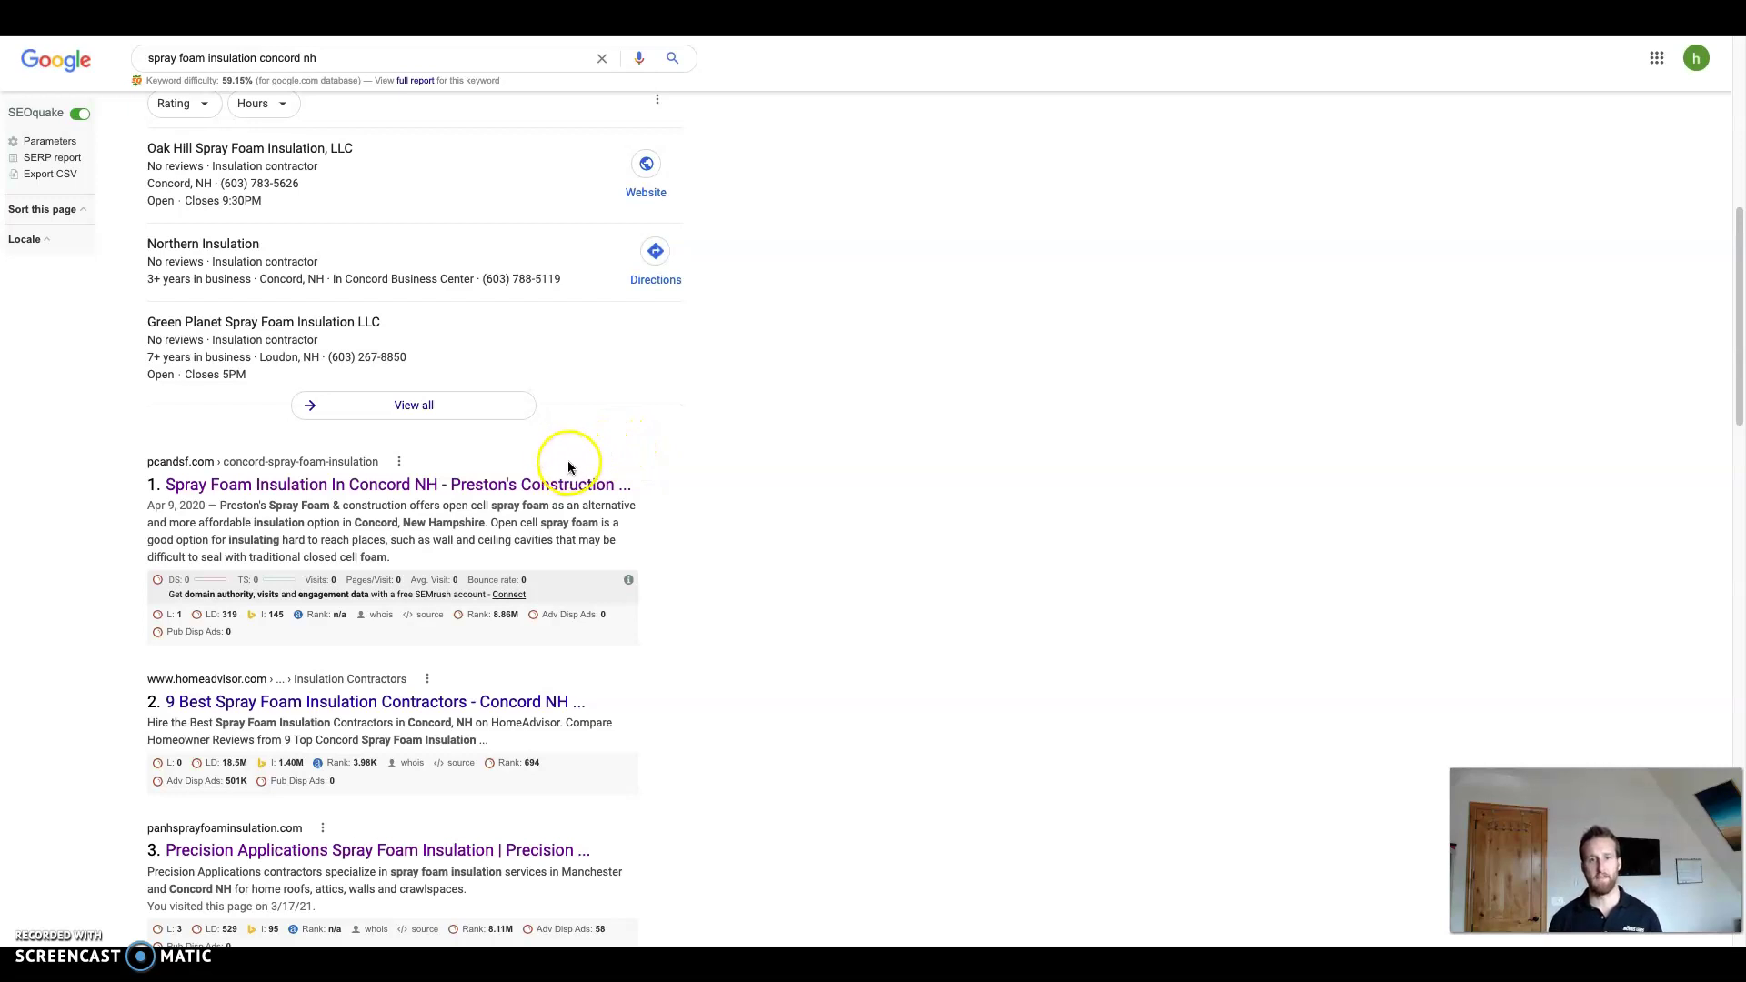
scroll(587, 491, "down", 1)
scroll(592, 510, "down", 1)
scroll(534, 670, "up", 6)
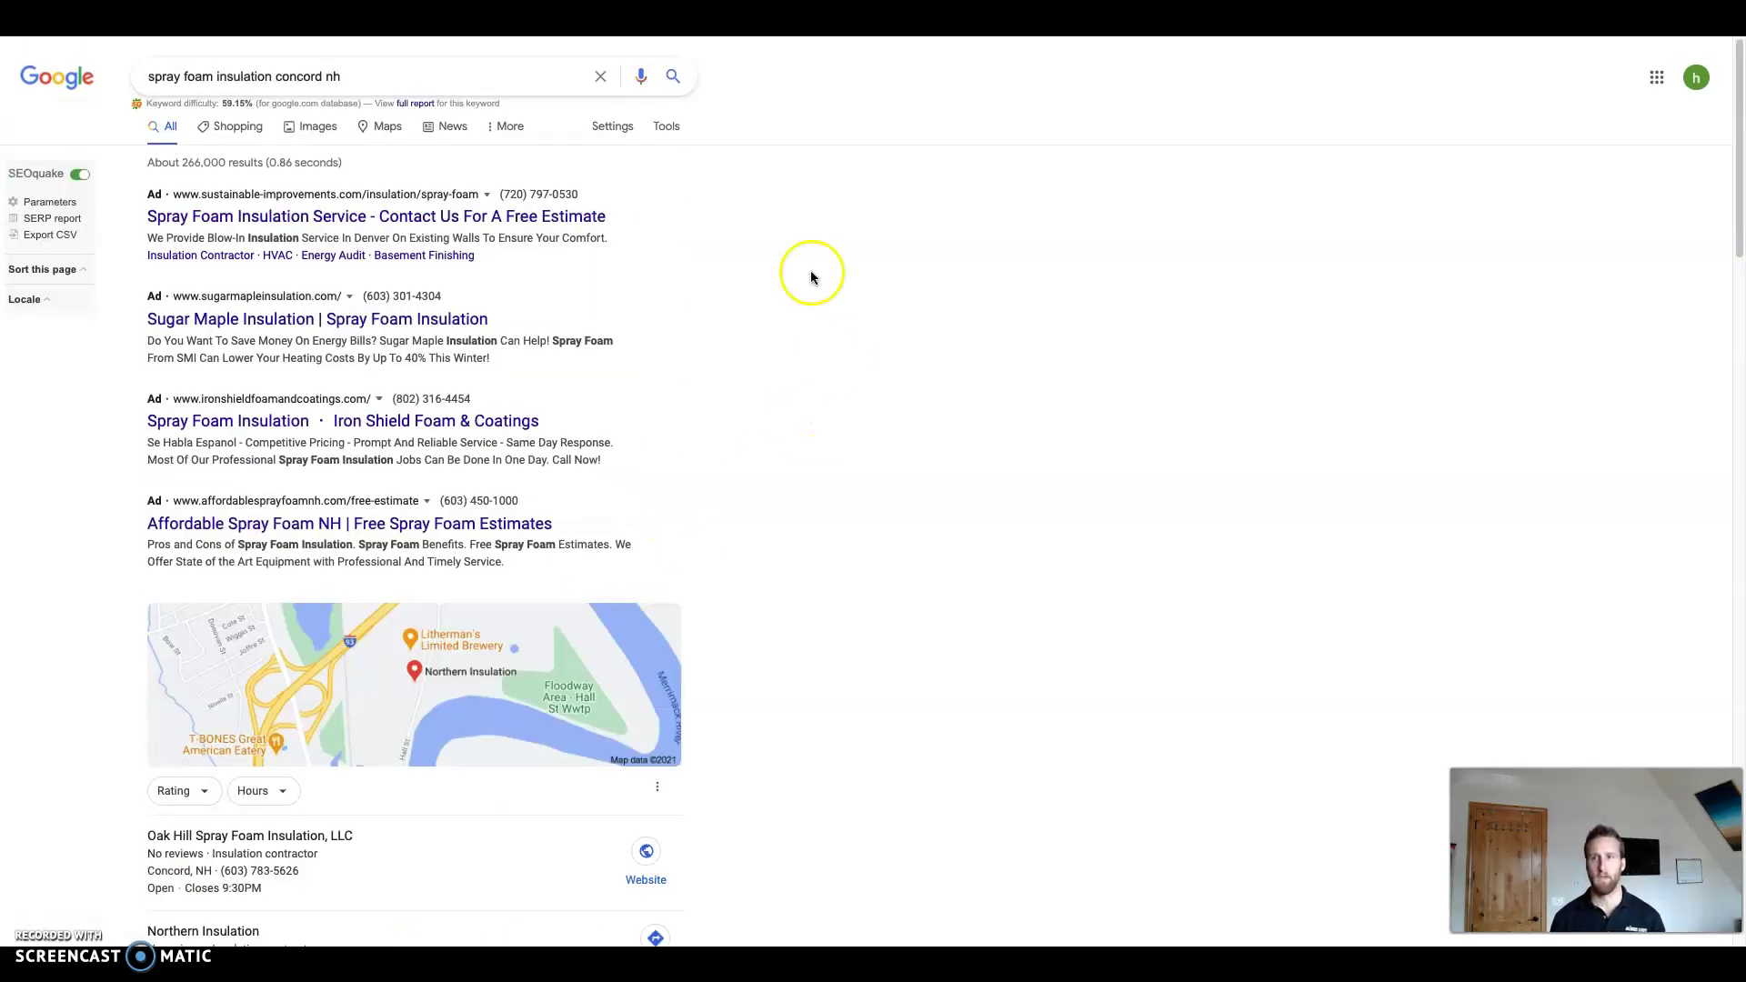
left_click(730, 35)
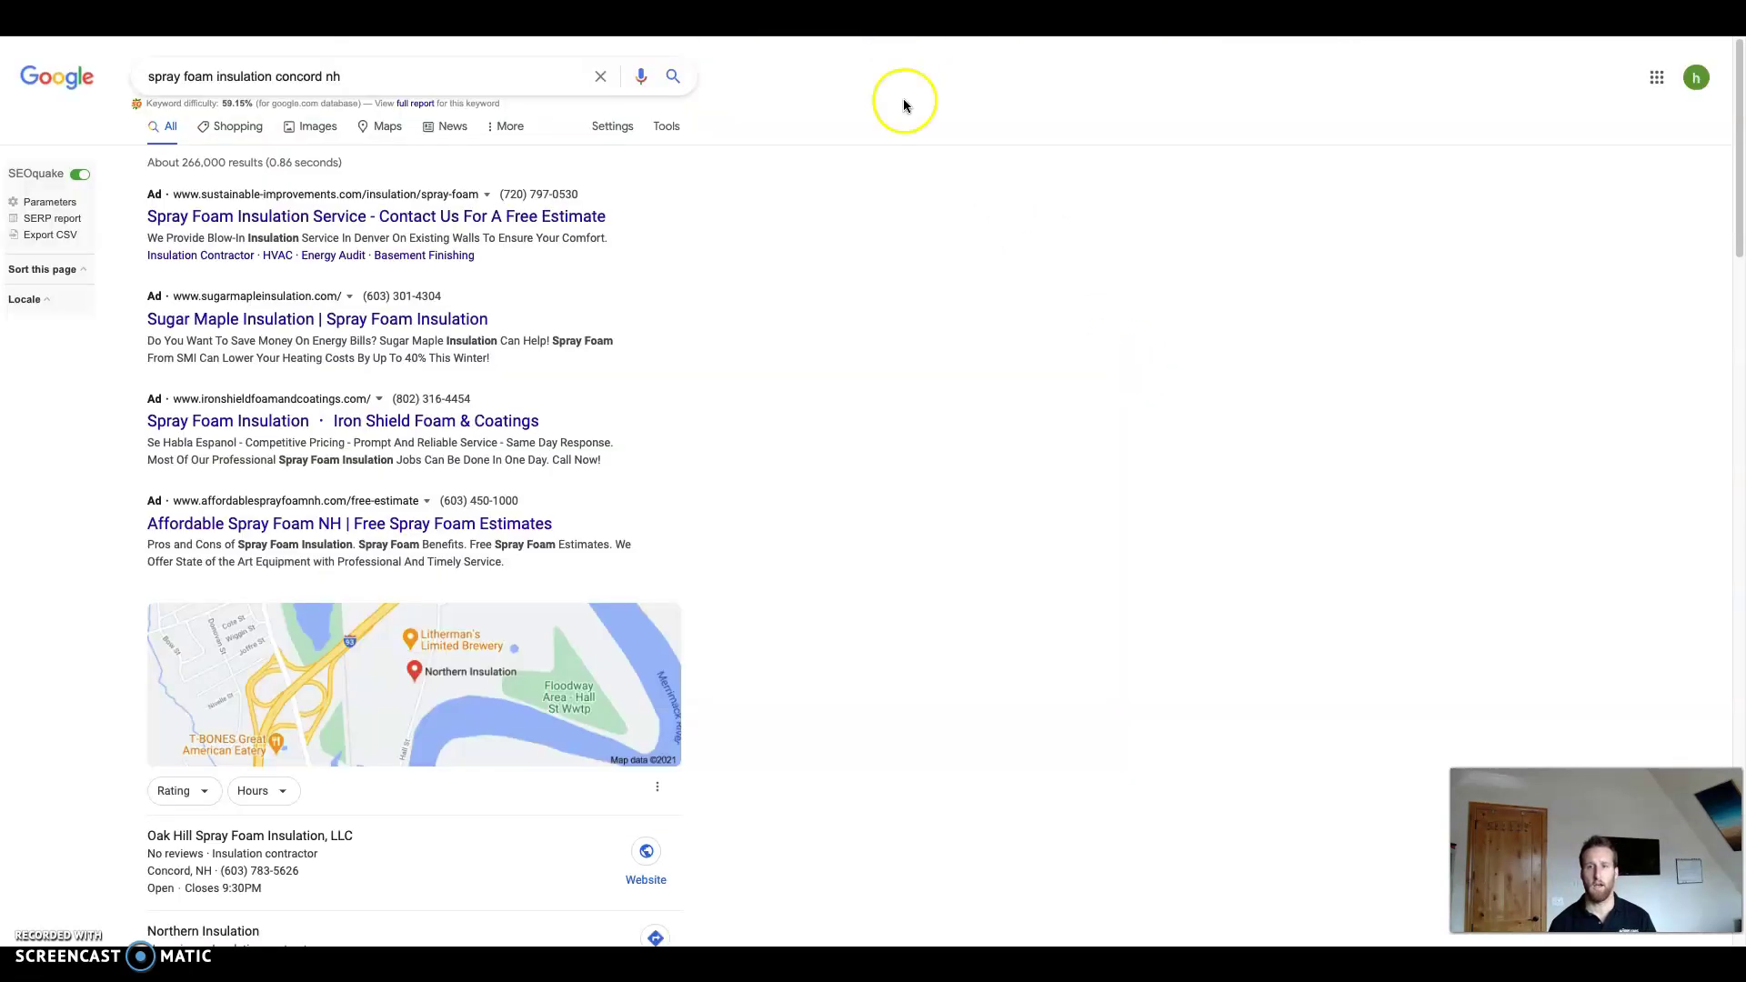
scroll(741, 348, "down", 5)
scroll(739, 361, "up", 2)
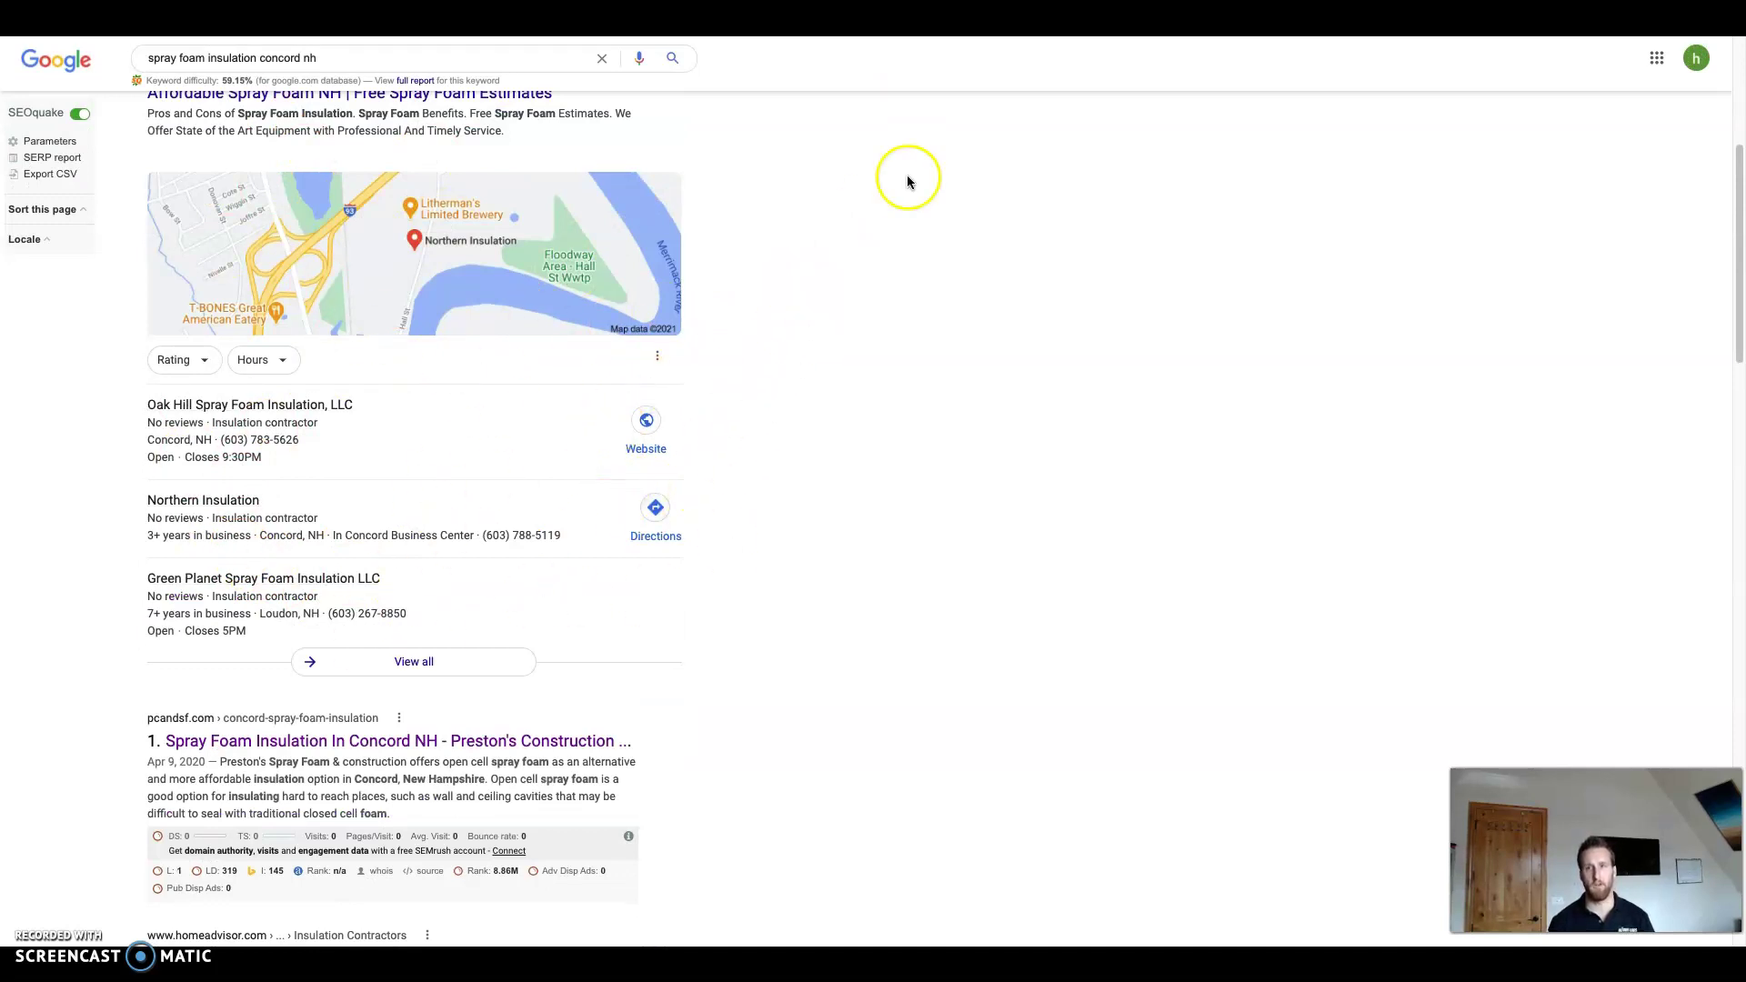
scroll(840, 495, "down", 2)
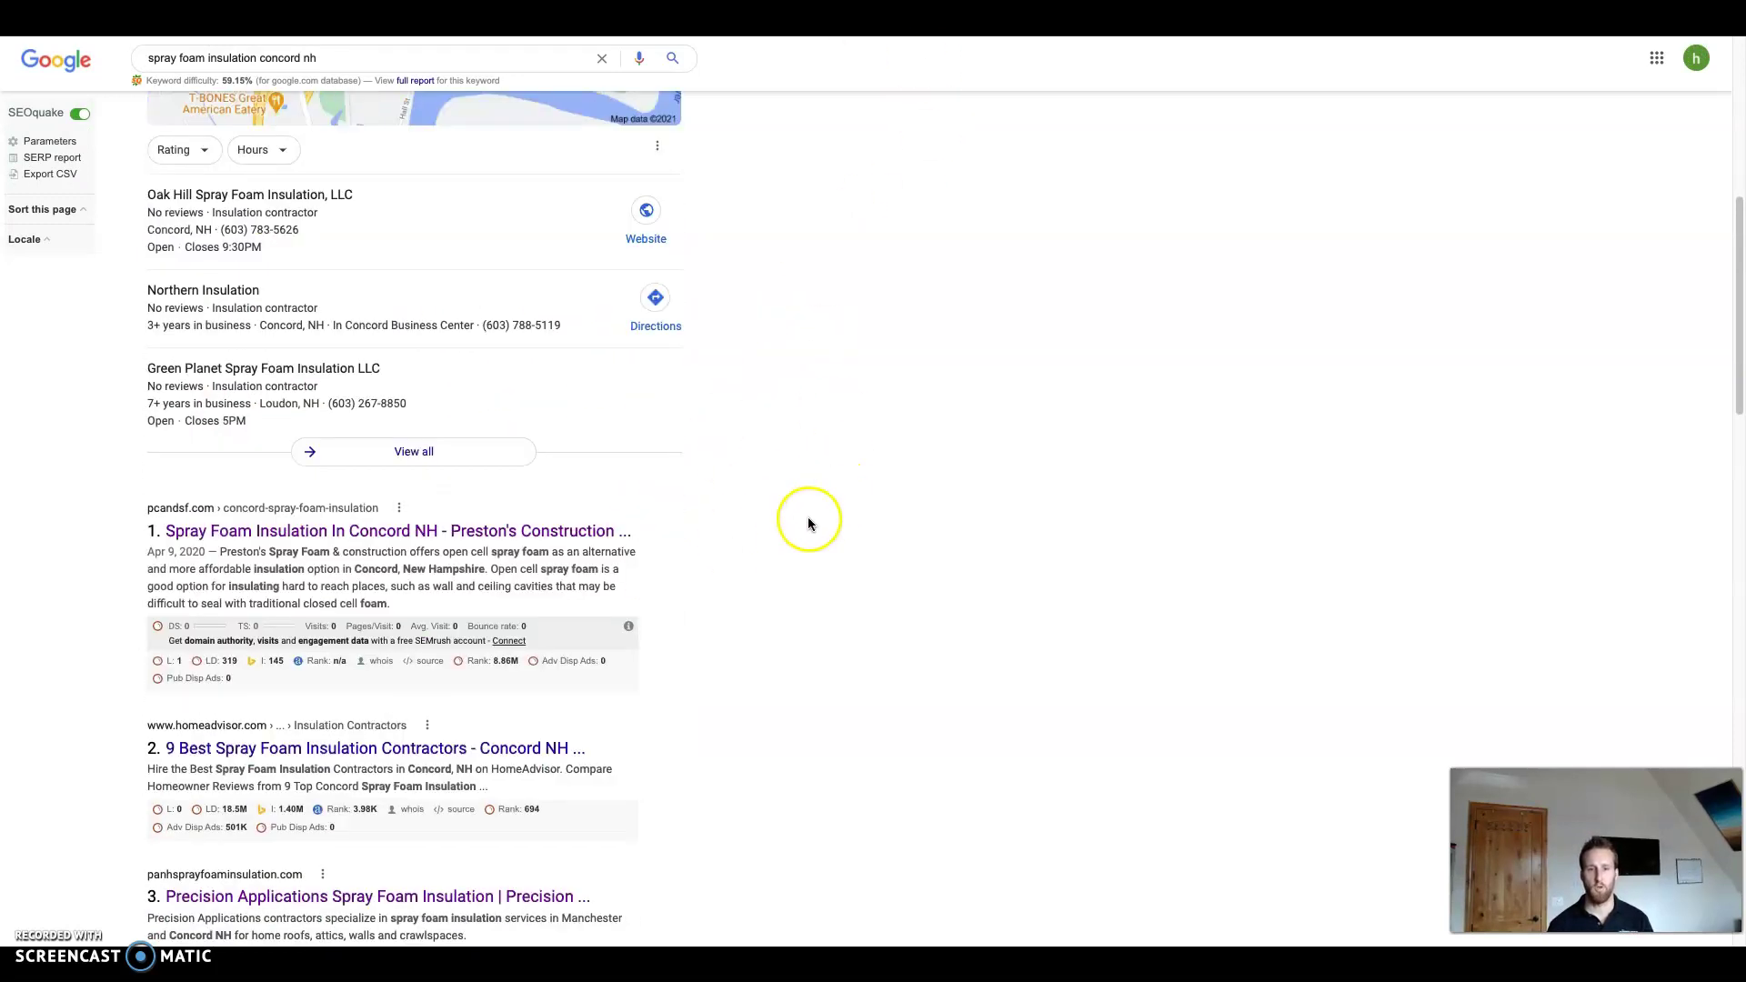
scroll(809, 525, "down", 1)
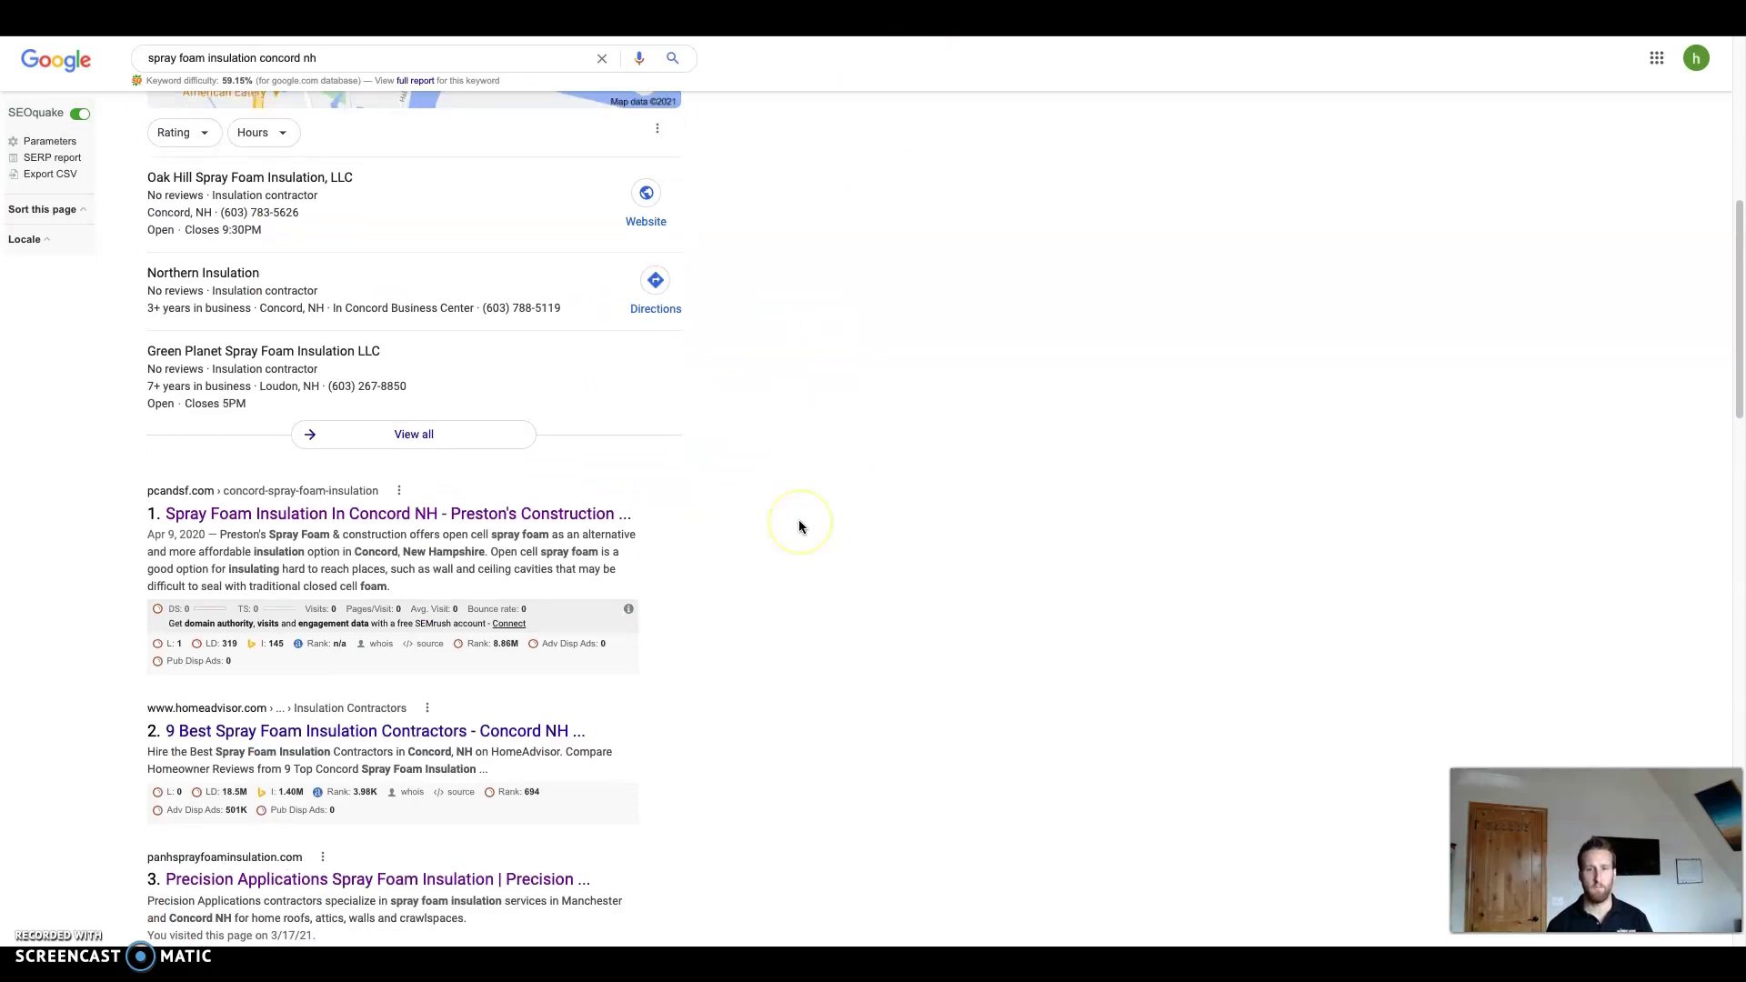
scroll(798, 527, "down", 1)
scroll(819, 510, "down", 1)
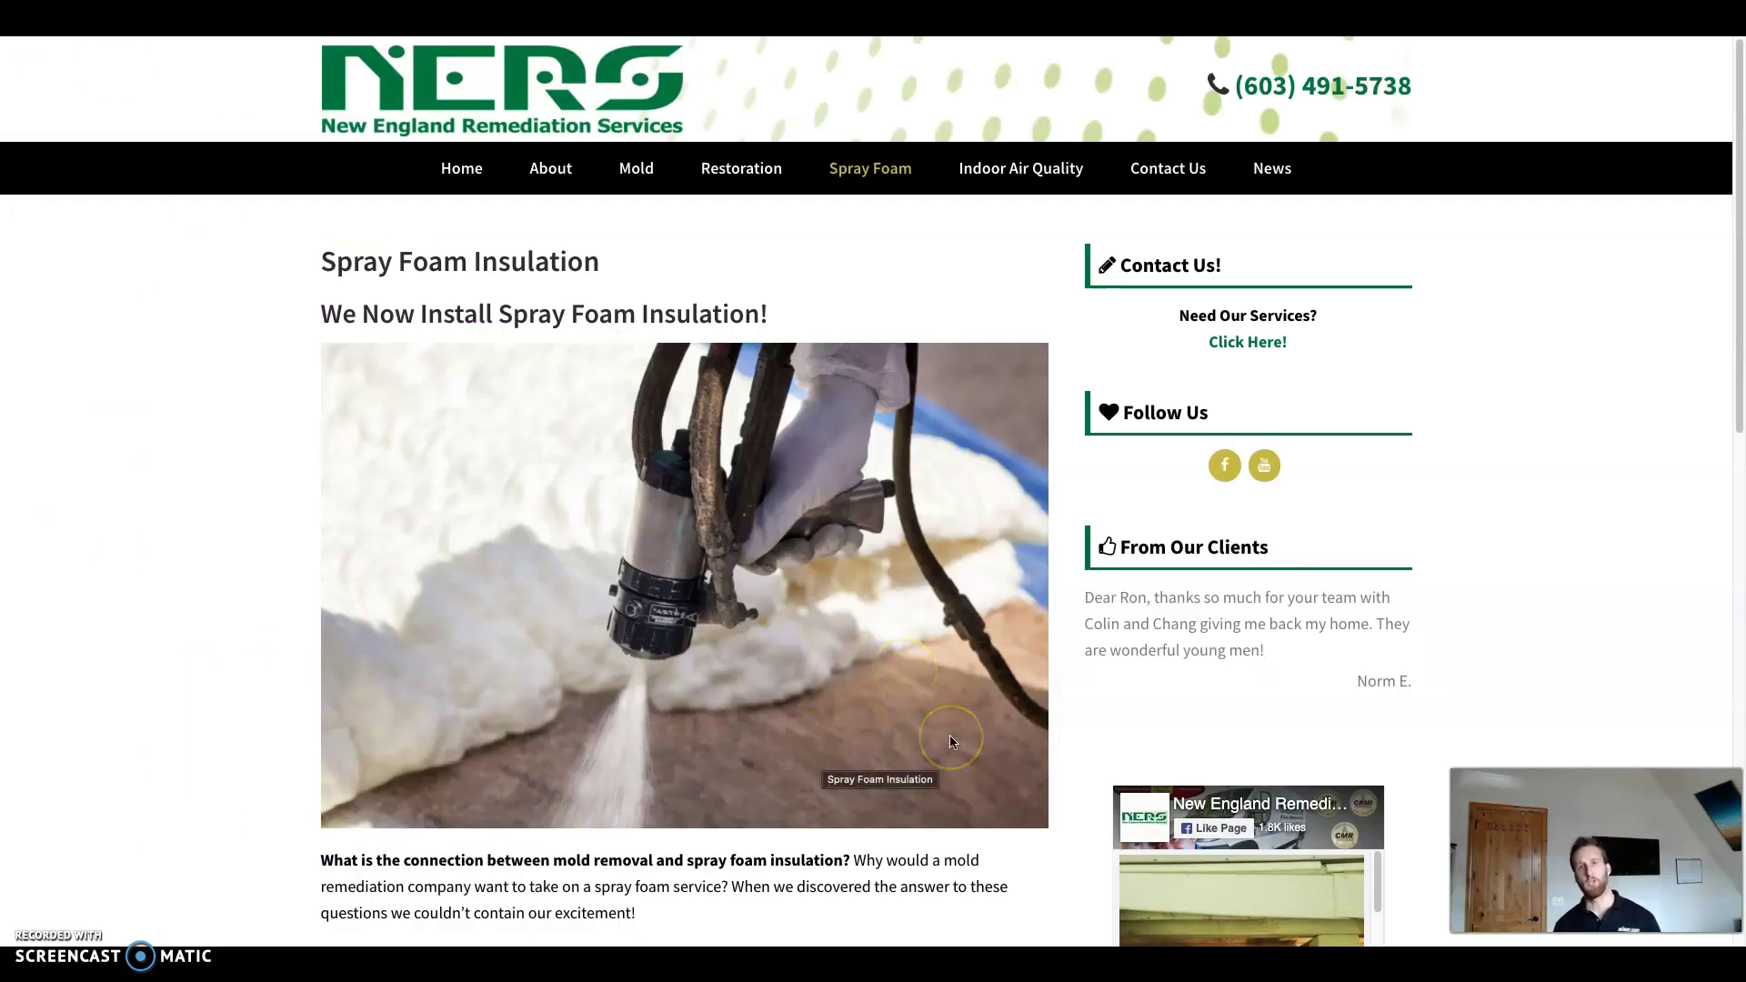
left_click(974, 748)
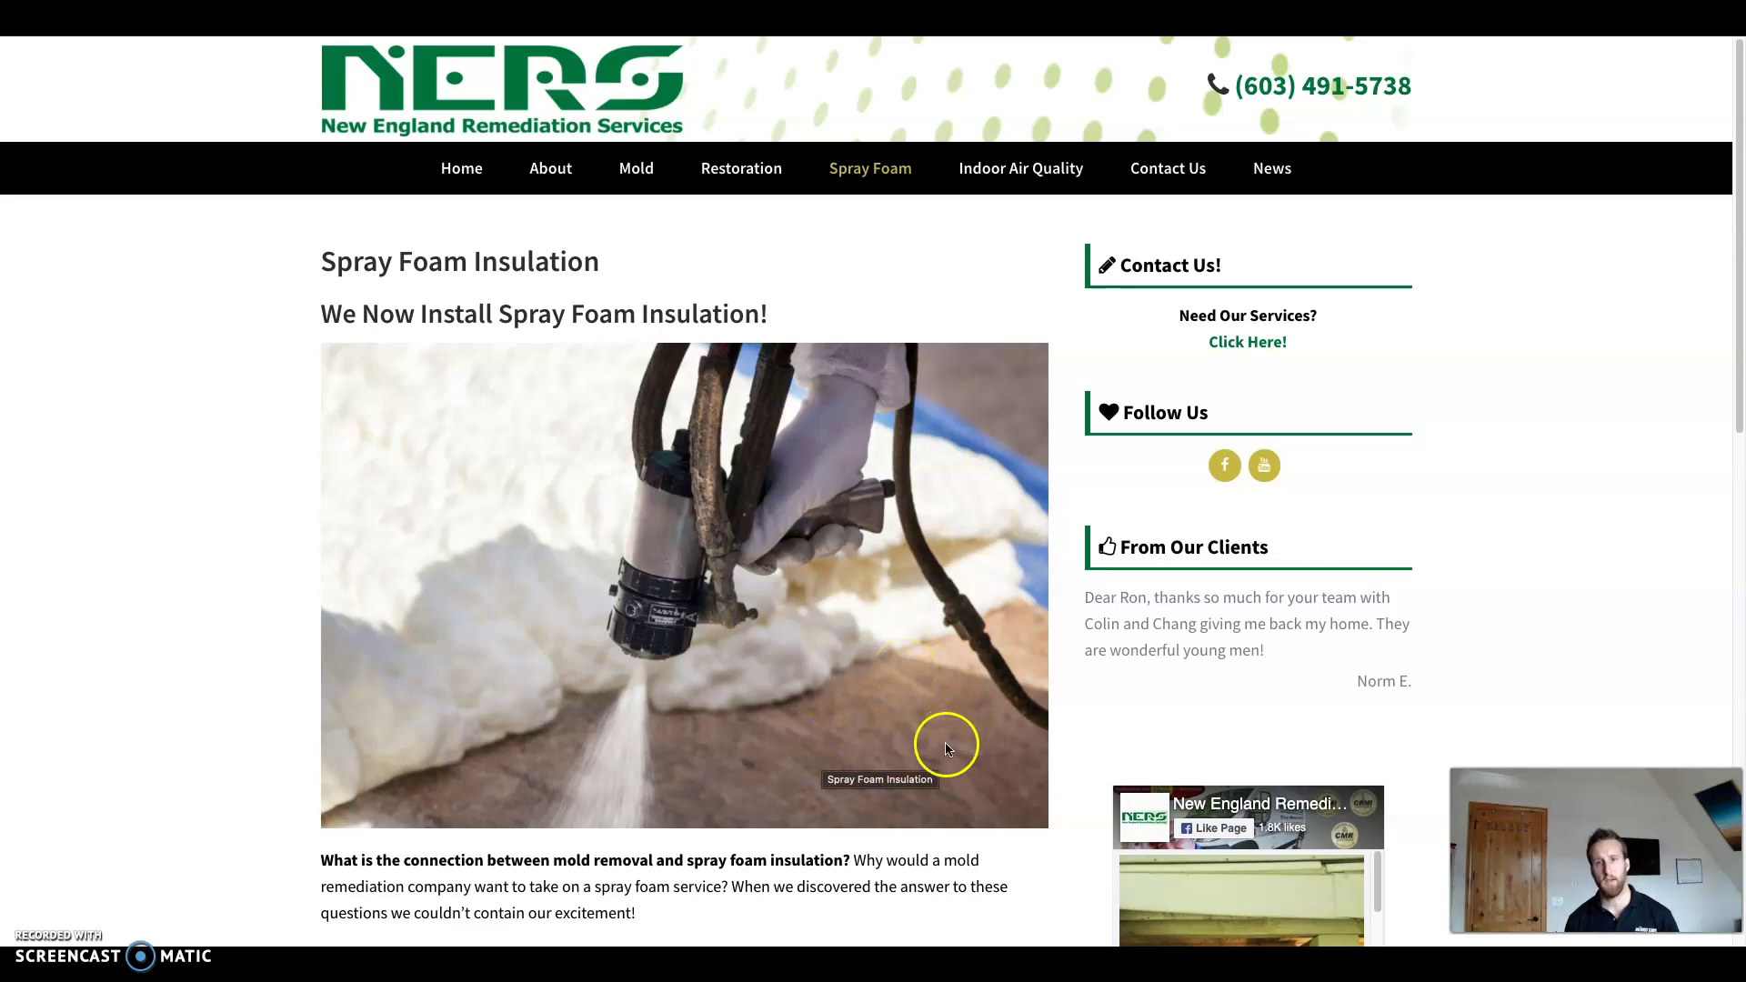